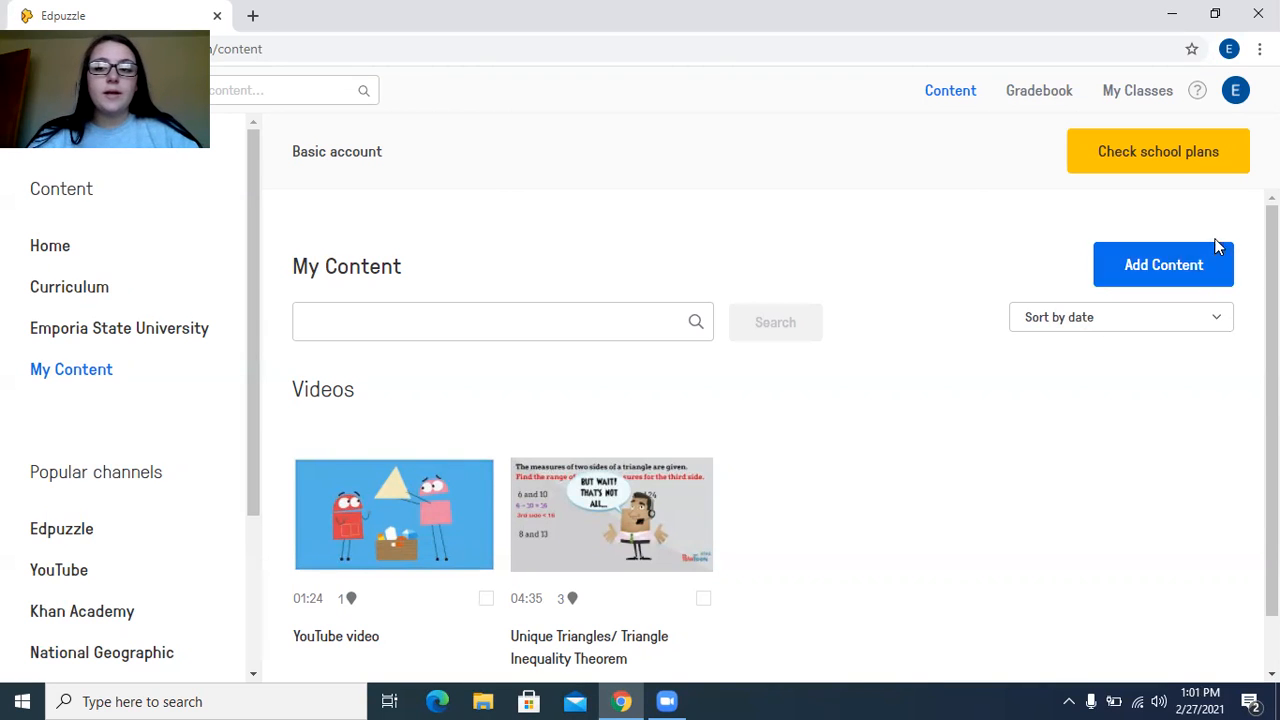
# Start creating a new video and review the subject and grade-level filter options for the Edpuzzle Community results
pyautogui.click(1180, 277)
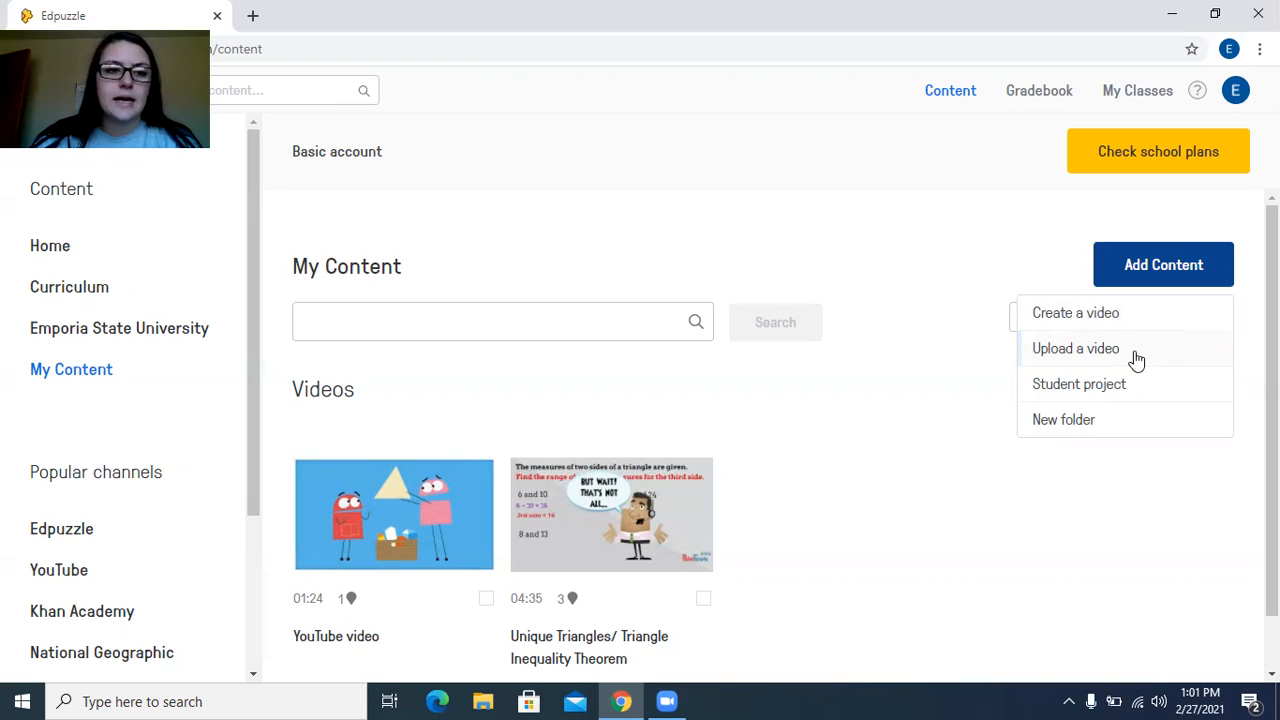
pyautogui.click(1091, 316)
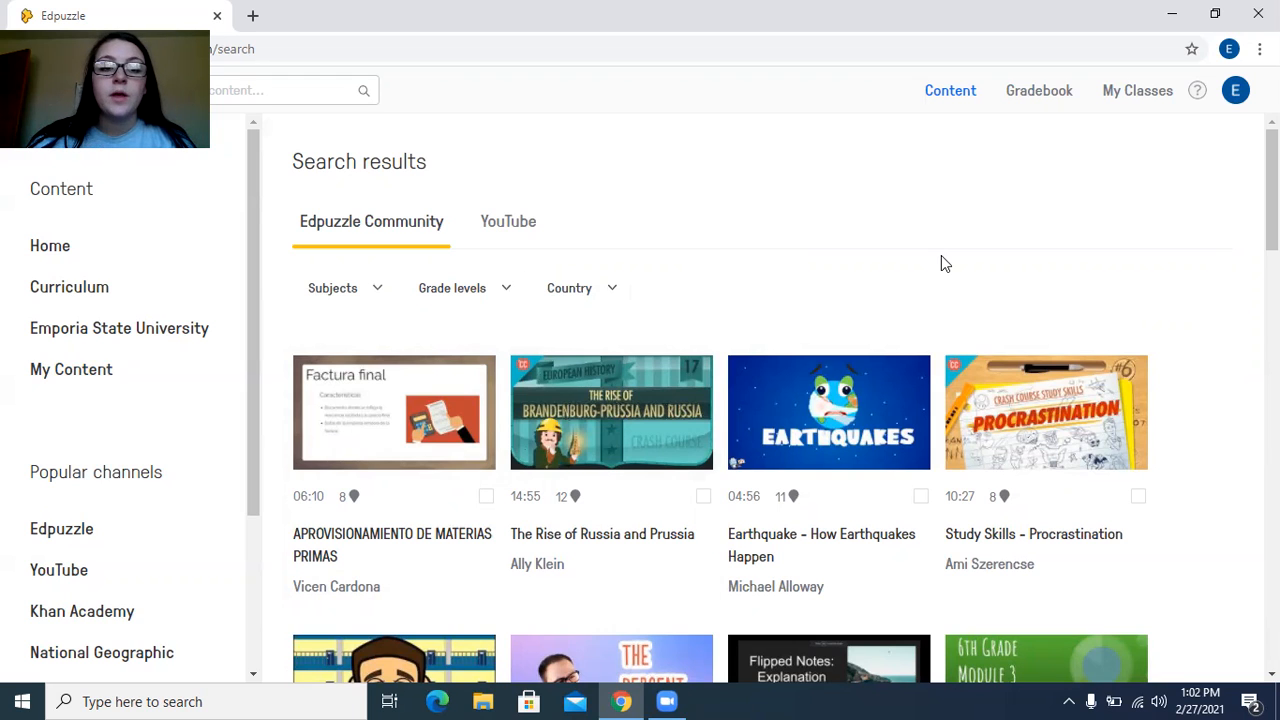
pyautogui.click(378, 288)
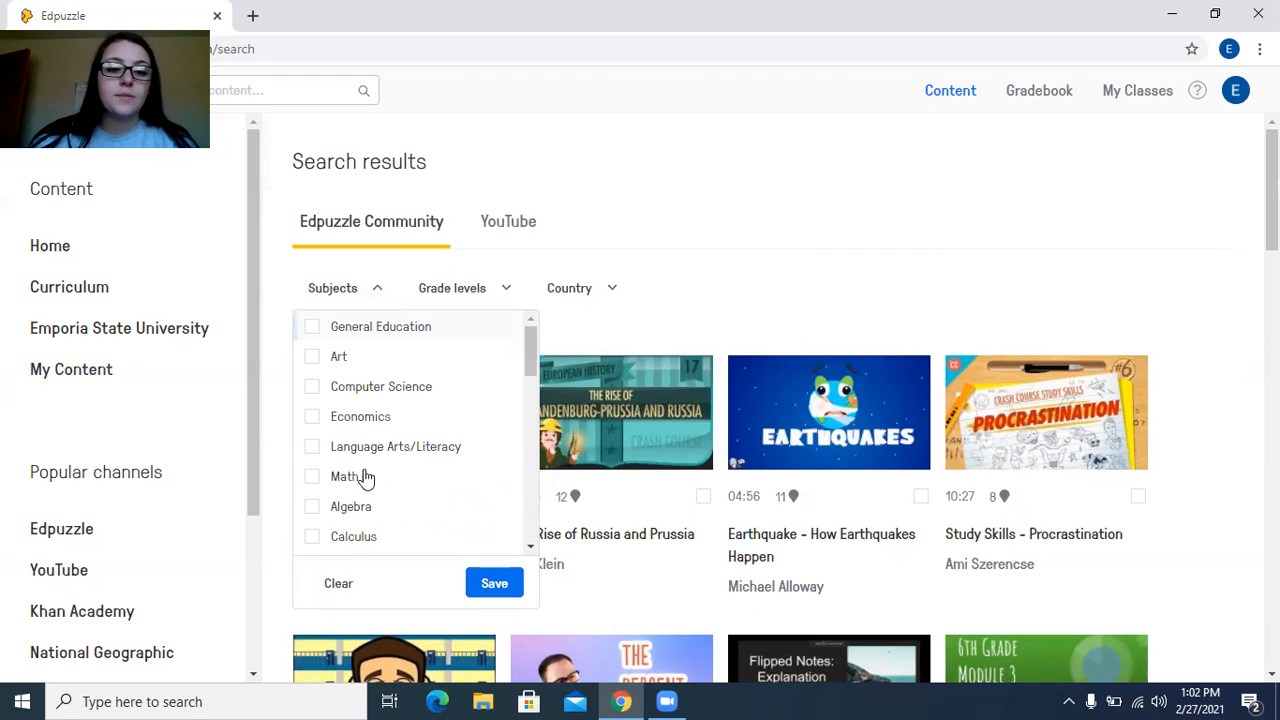
pyautogui.scroll(-1, 410, 505)
pyautogui.click(500, 289)
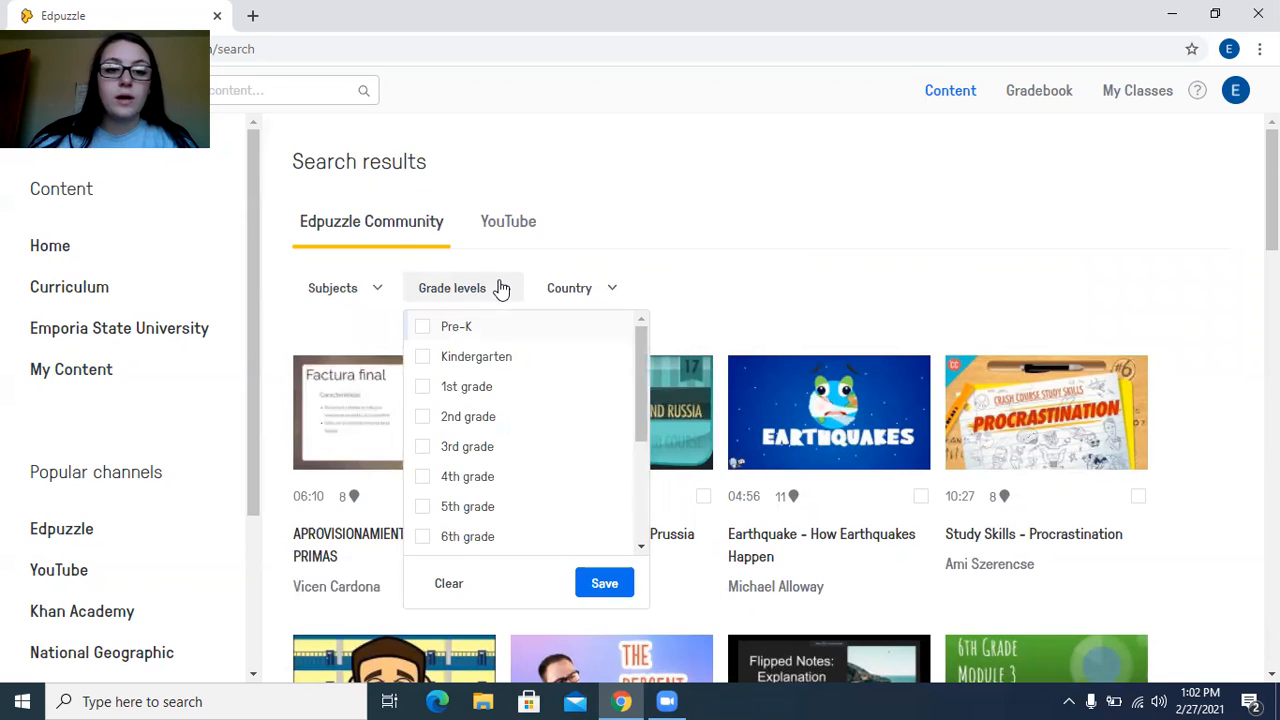
pyautogui.click(708, 312)
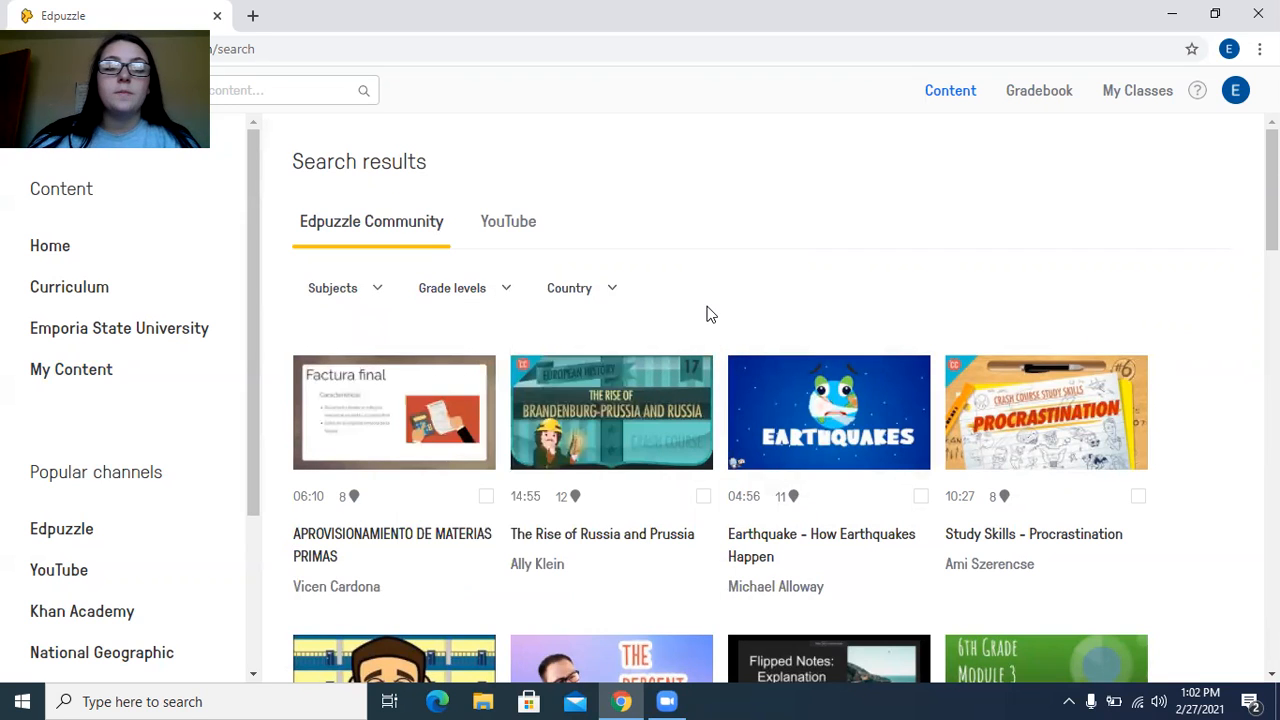
# Switch the video results to YouTube and search for "triangles"
pyautogui.click(522, 228)
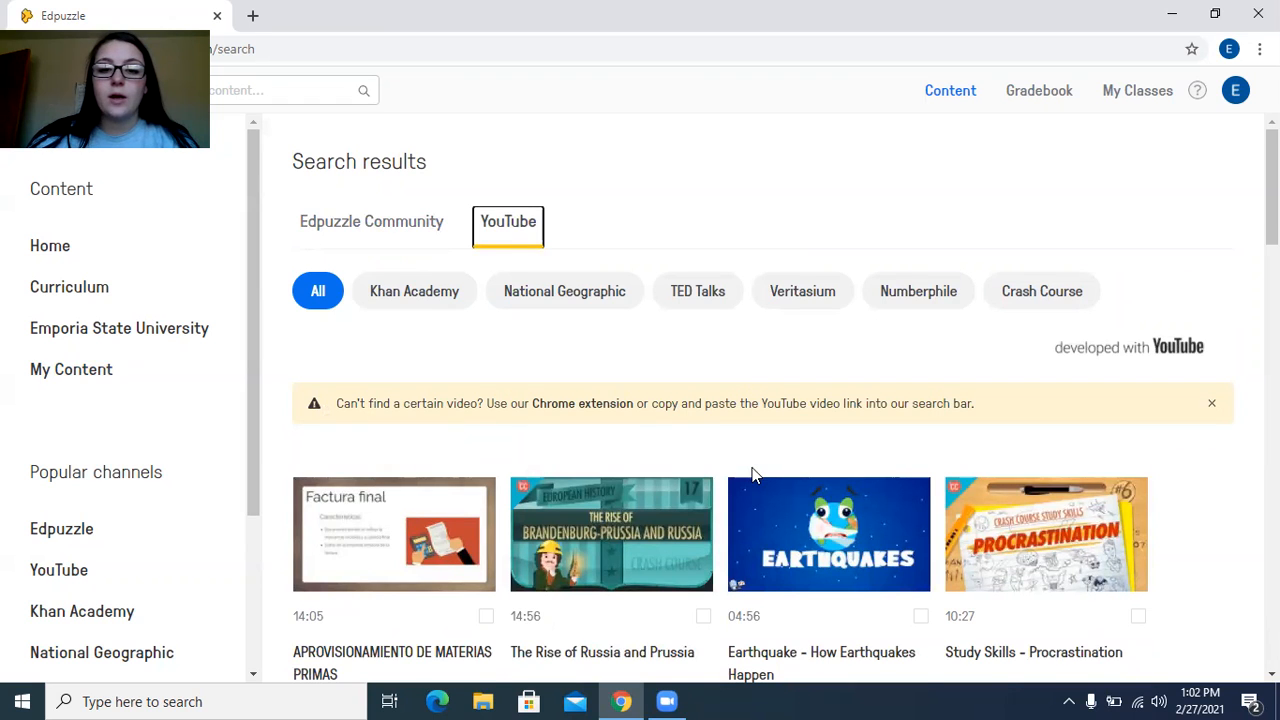
pyautogui.scroll(-1, 752, 478)
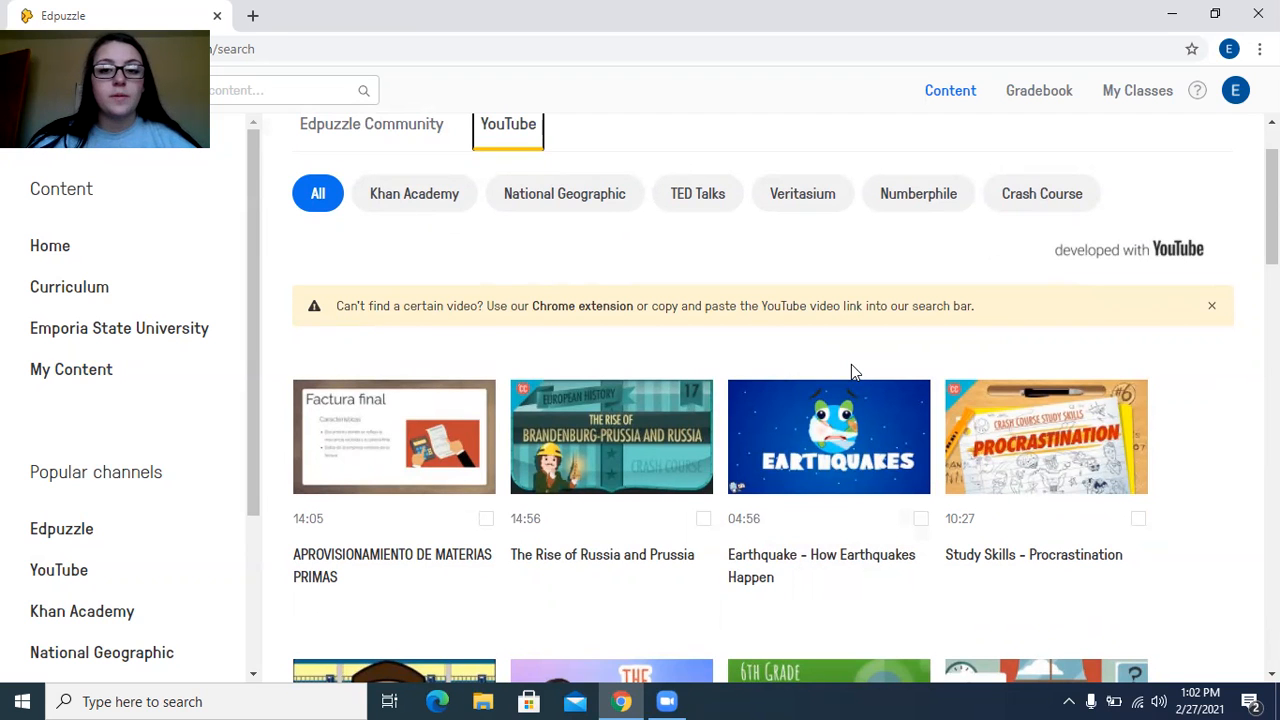
pyautogui.scroll(-1, 851, 364)
pyautogui.scroll(2, 851, 364)
pyautogui.click(309, 88)
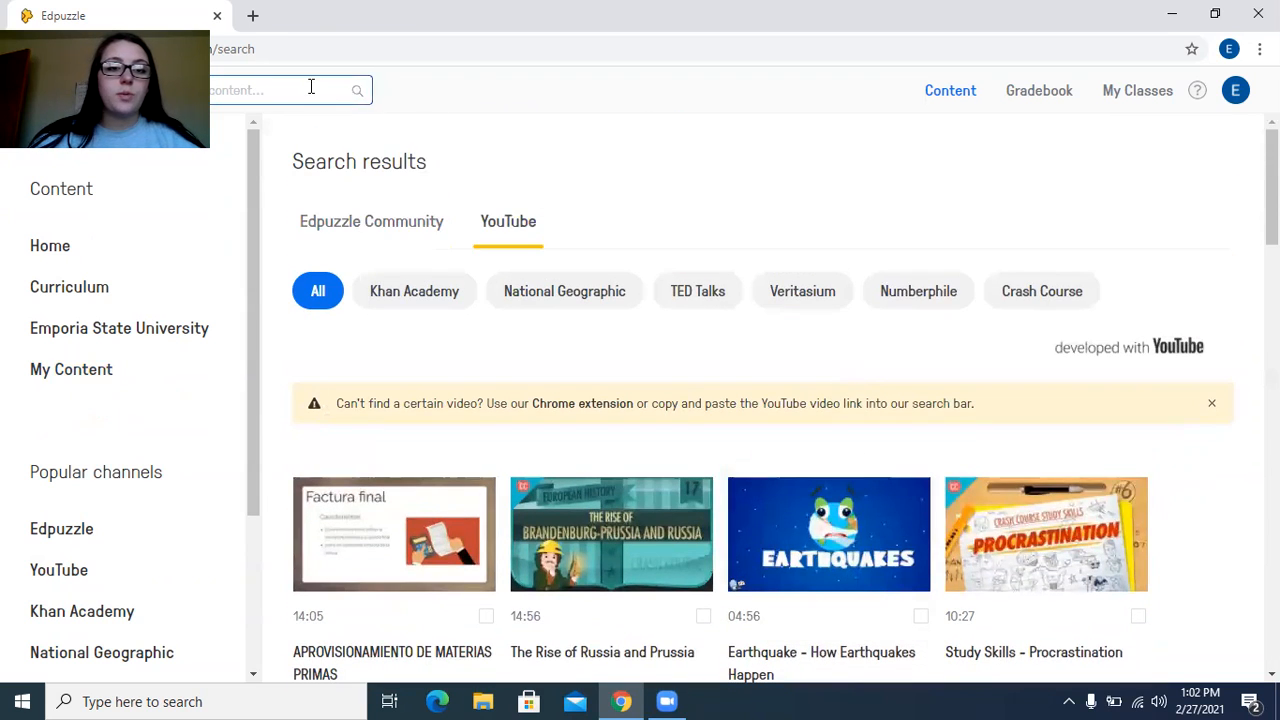
pyautogui.write('s')
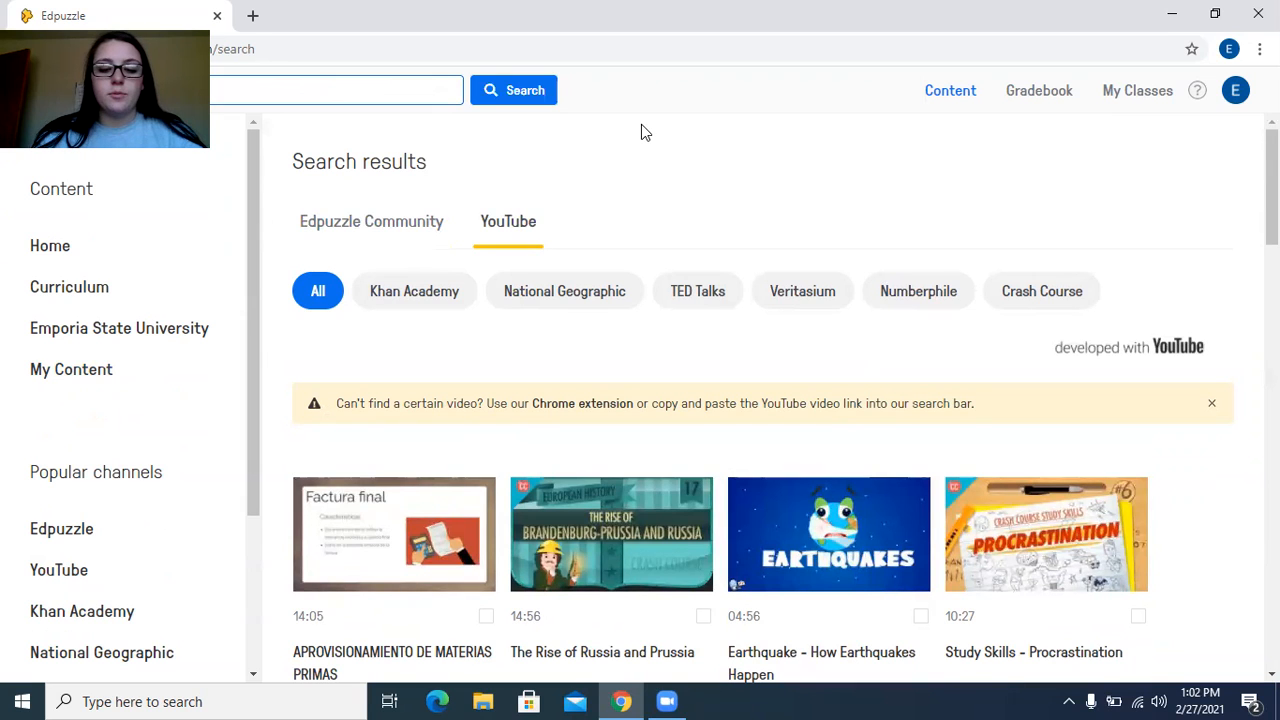
pyautogui.write('s')
pyautogui.press('Return')
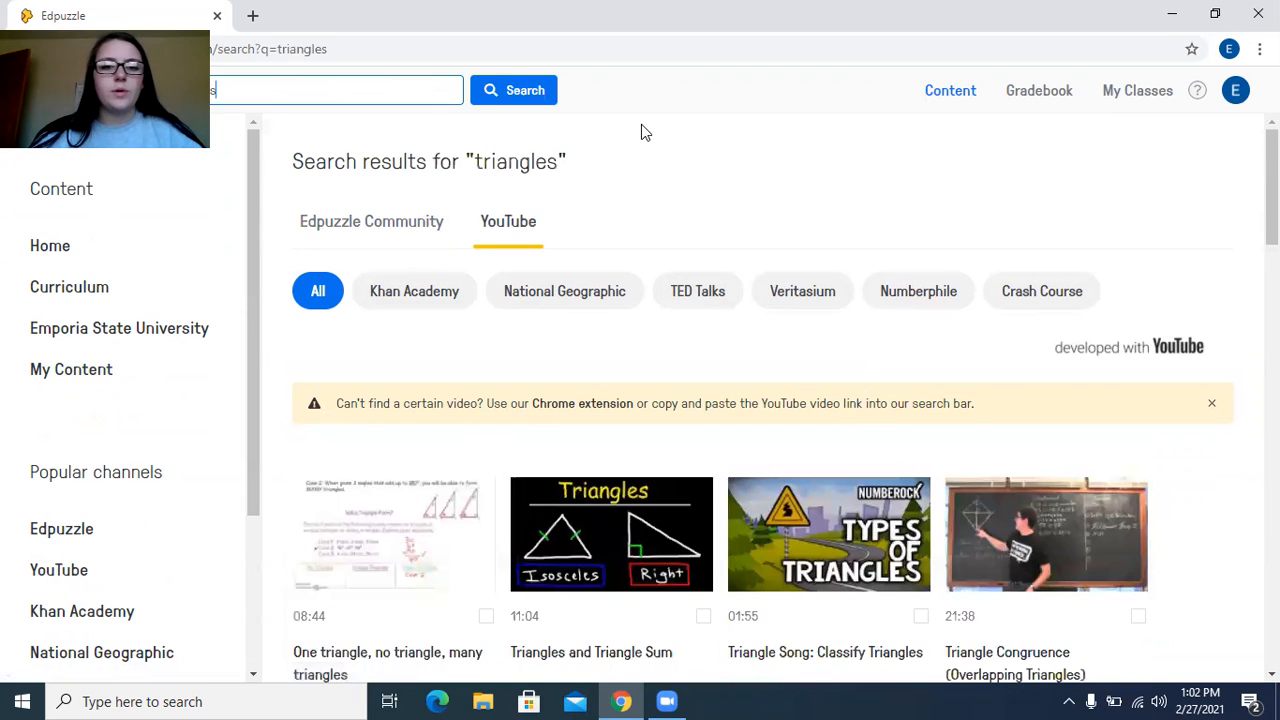
# Select the video "Unique Triangles/ Triangle Inequality Theorem" from the results and open it for editing
pyautogui.scroll(-3, 772, 264)
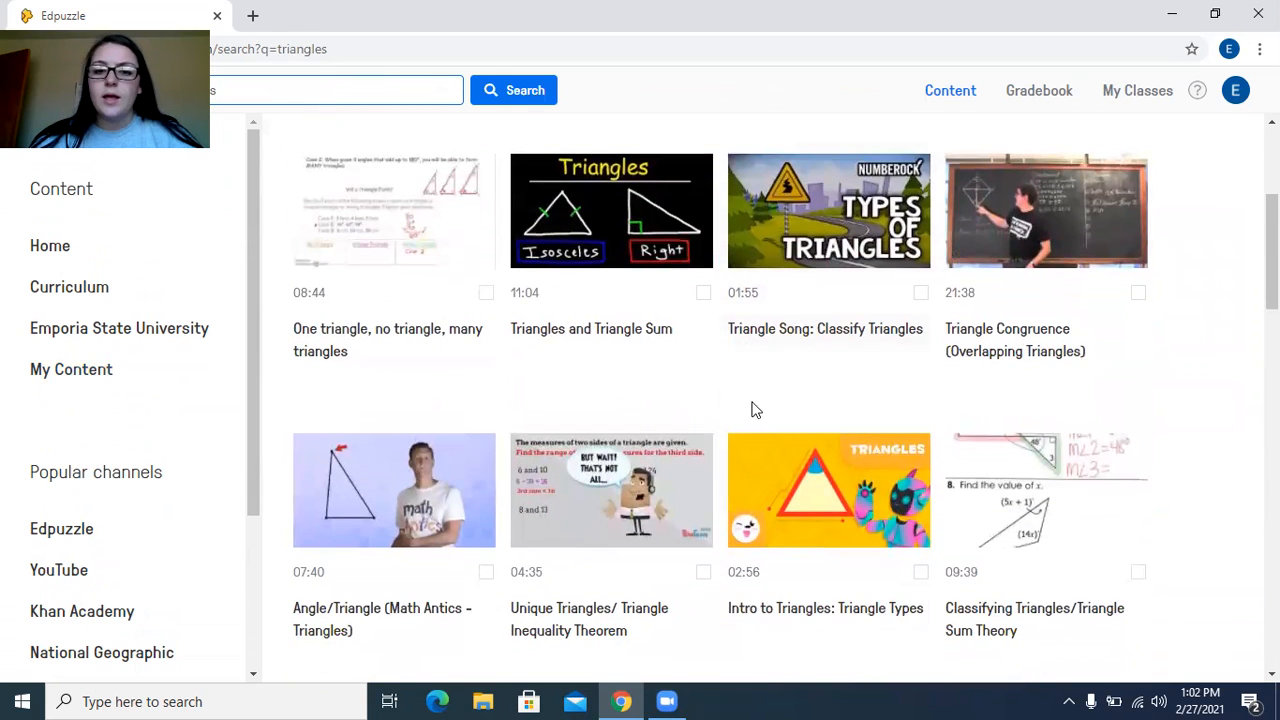
pyautogui.scroll(1, 727, 372)
pyautogui.click(727, 372)
pyautogui.scroll(-1, 727, 372)
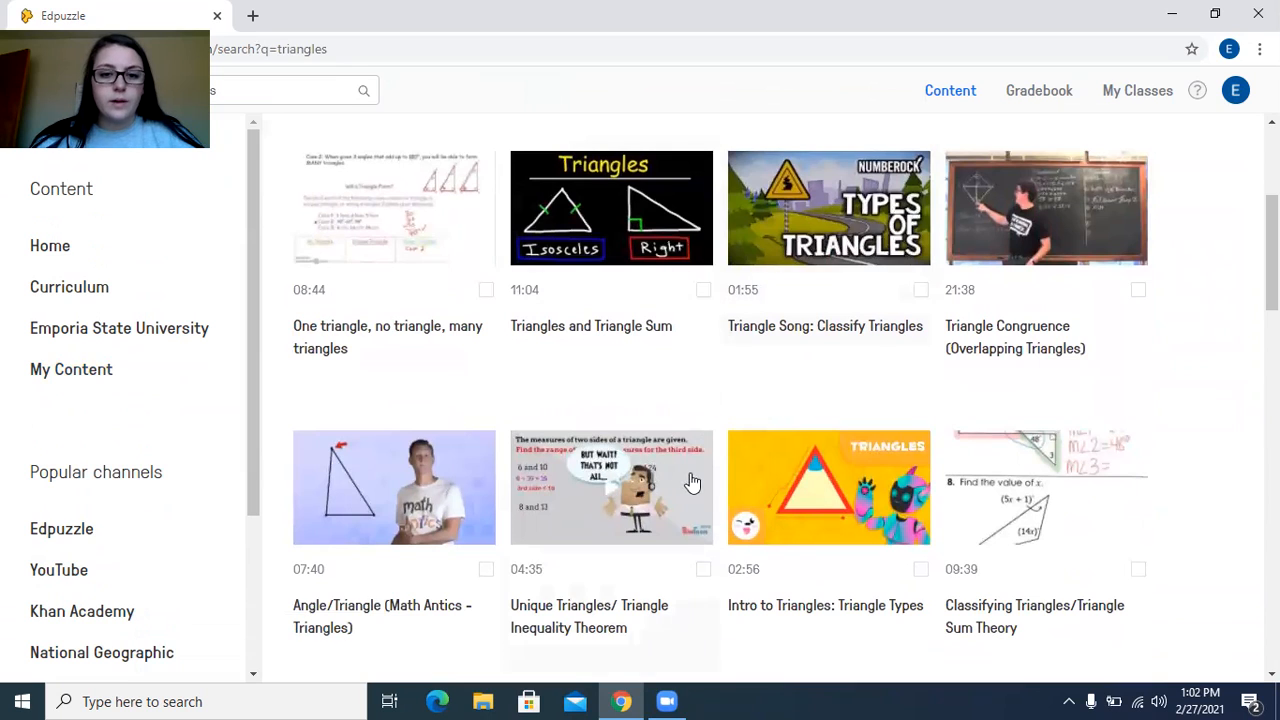
pyautogui.click(704, 571)
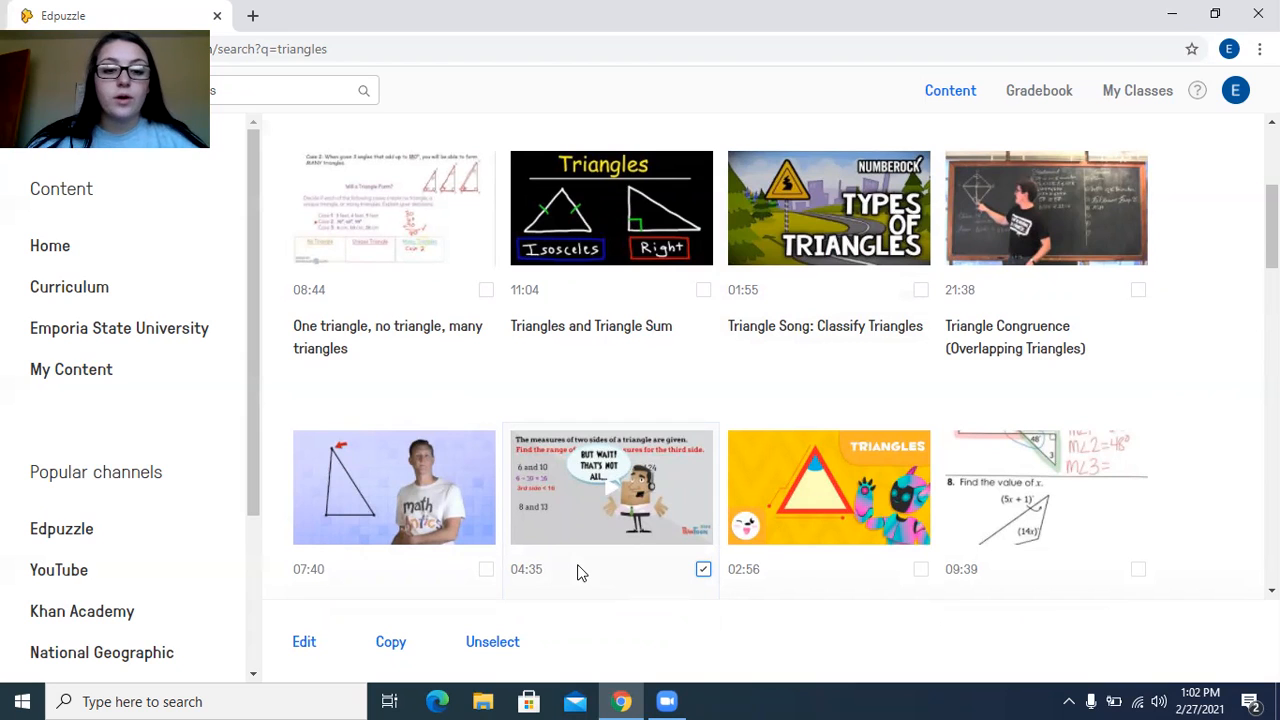
pyautogui.click(307, 646)
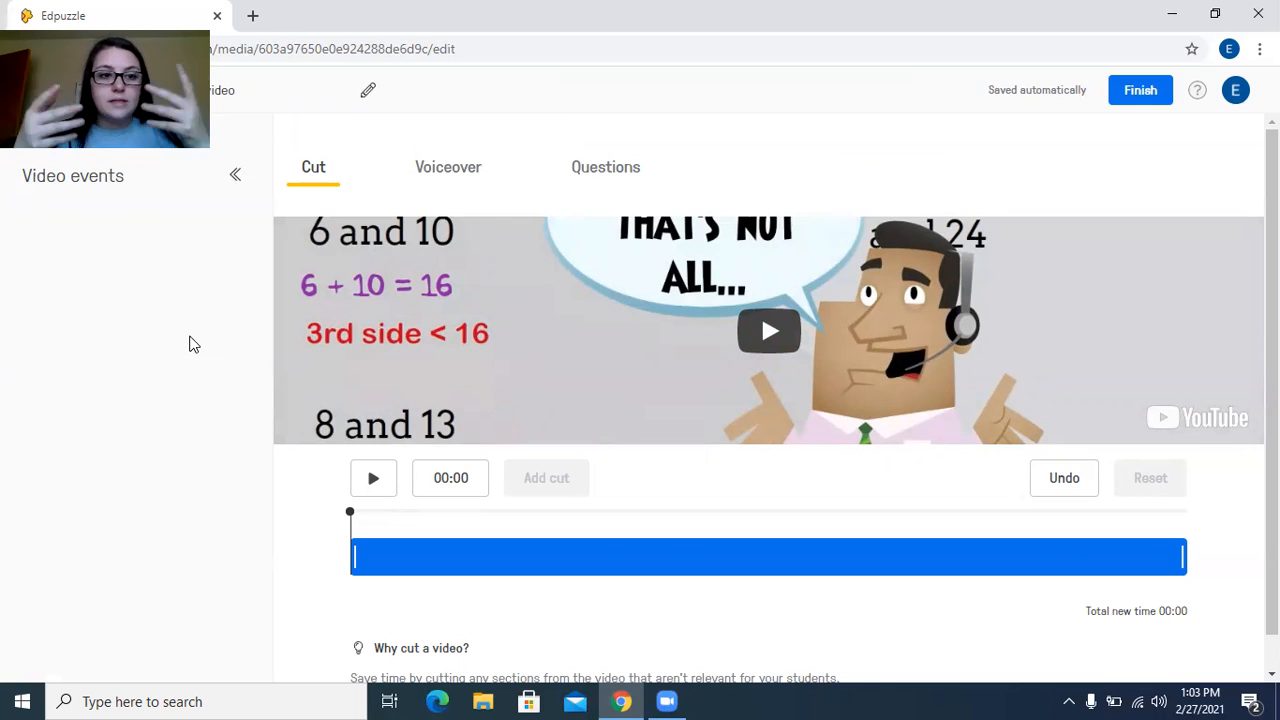
# Add a note at 00:22 of the video reading "Please get out a piece of paper and do the examples with the video!"
pyautogui.click(630, 181)
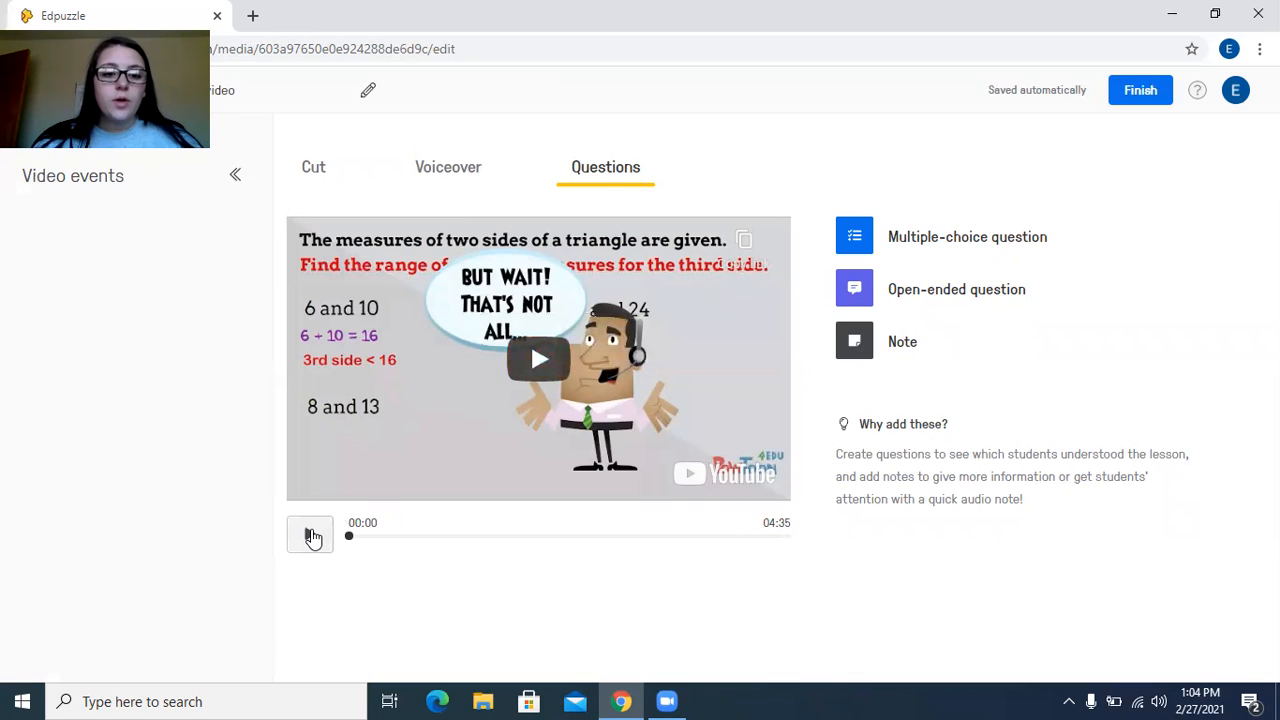
pyautogui.click(309, 534)
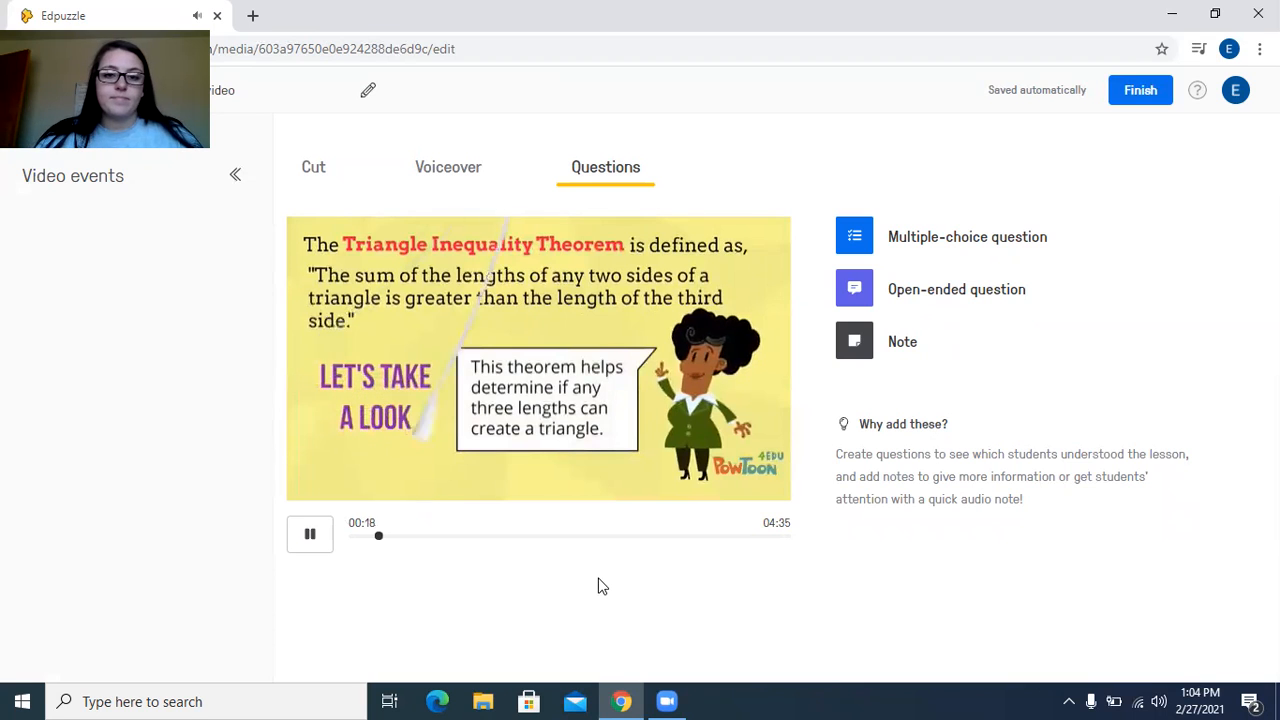
pyautogui.click(920, 345)
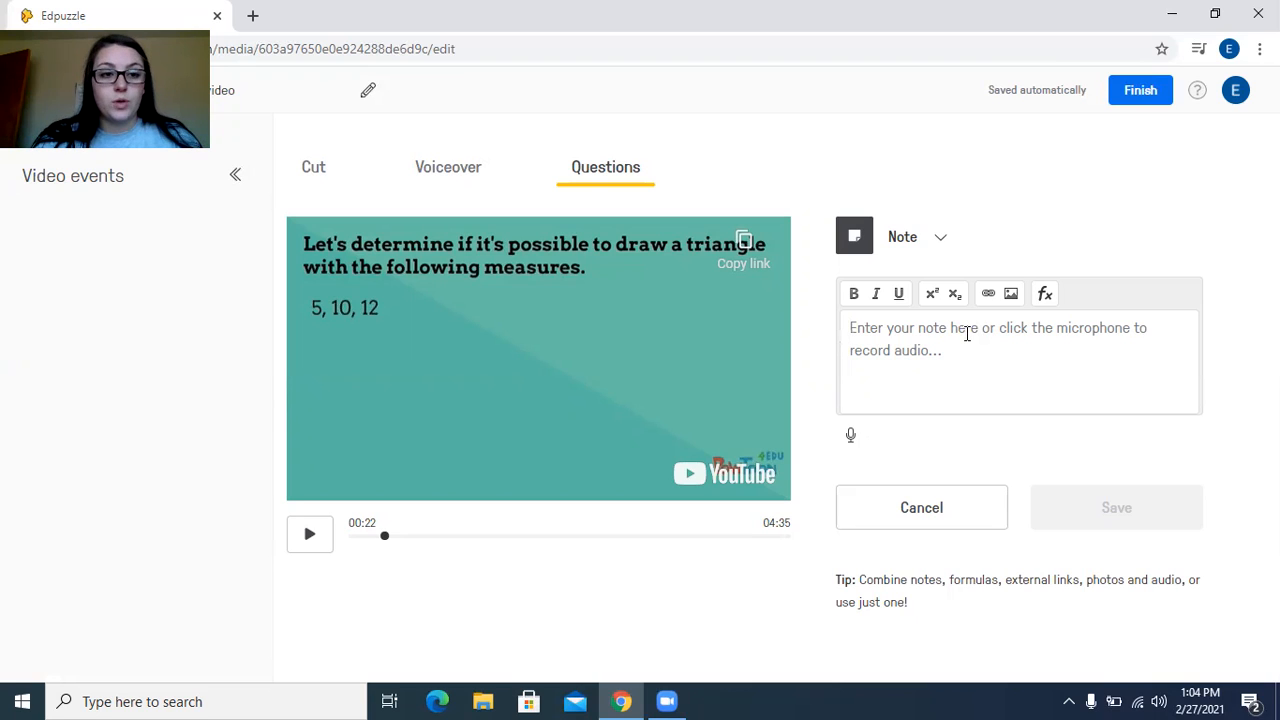
pyautogui.write('Please ')
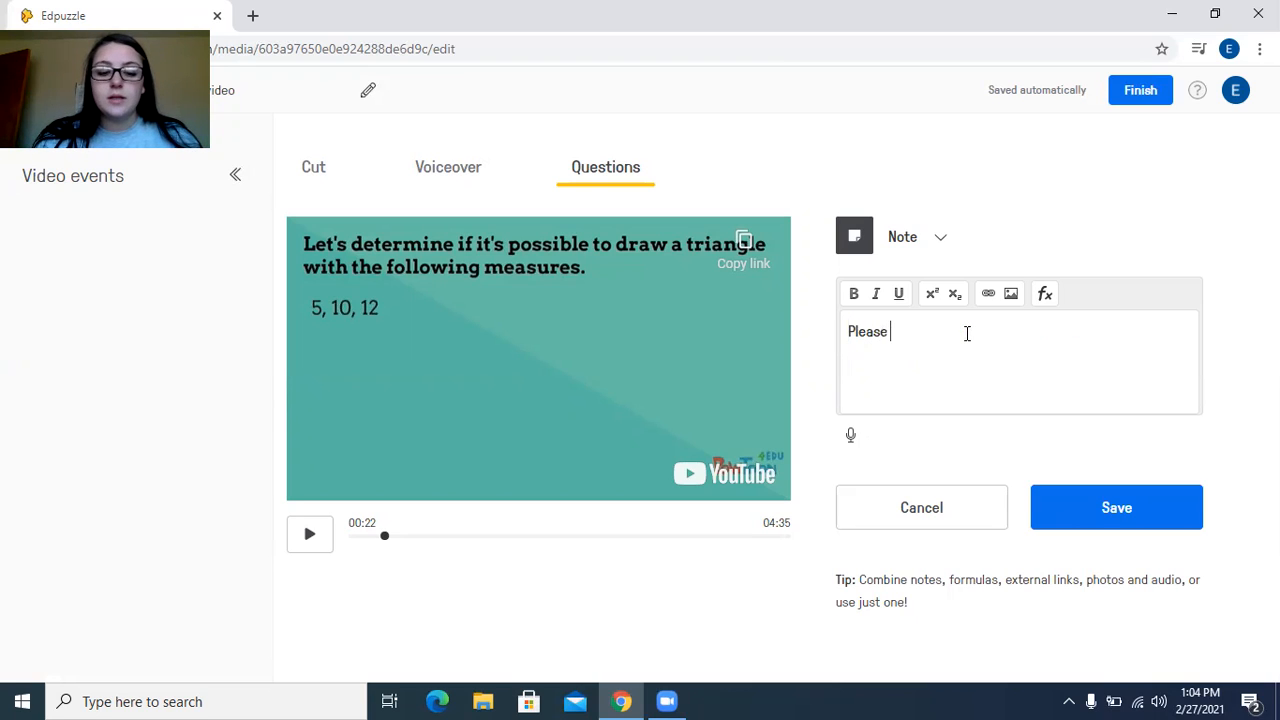
pyautogui.write('get out a piec')
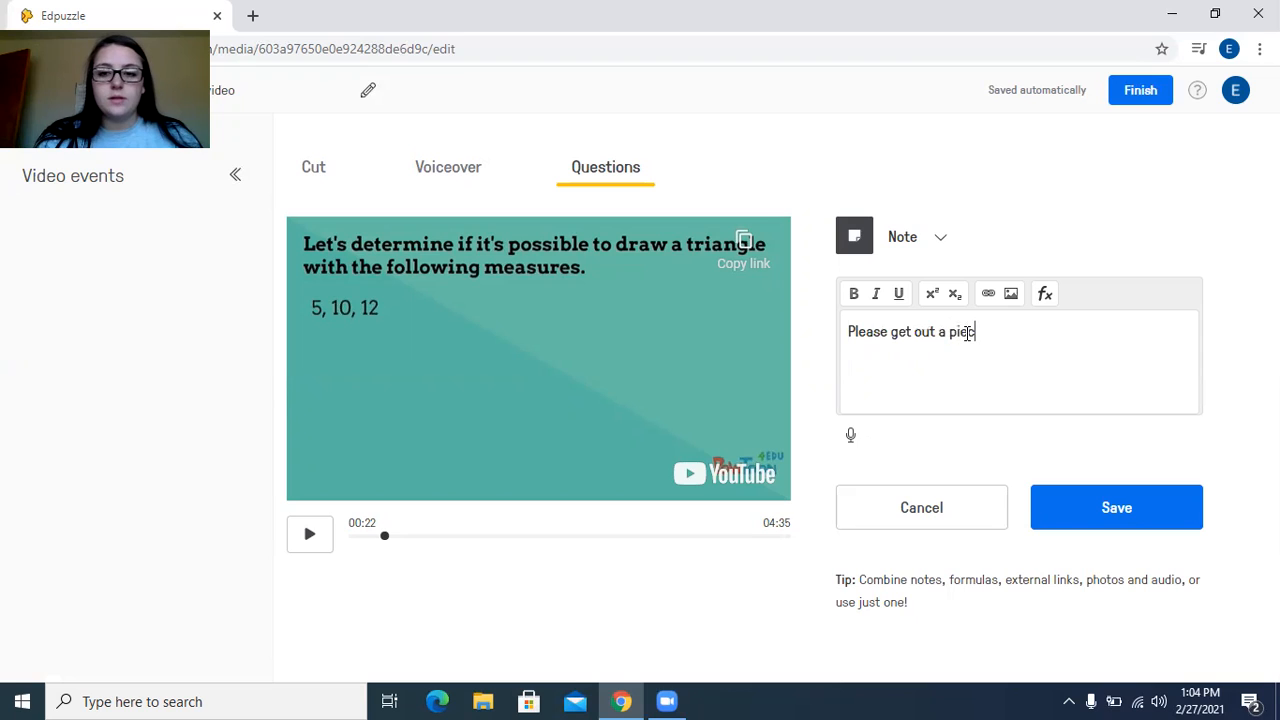
pyautogui.write('e of paper and do')
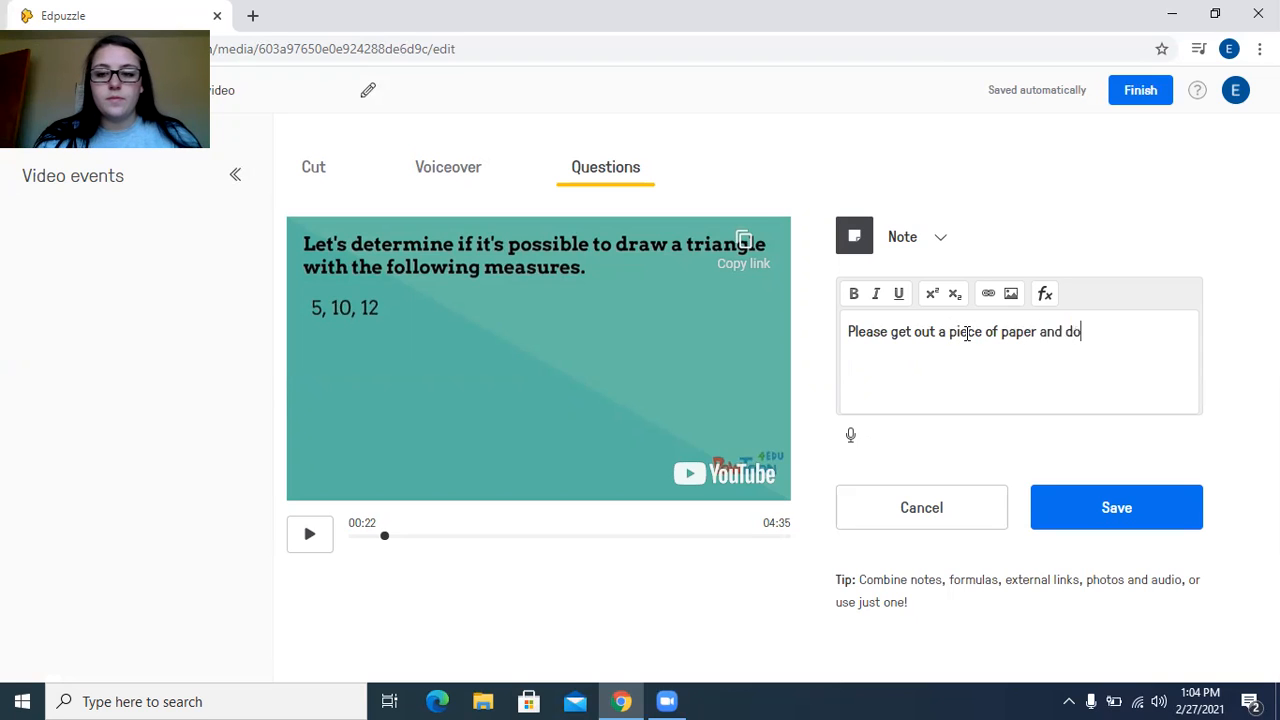
pyautogui.write(' the examples w')
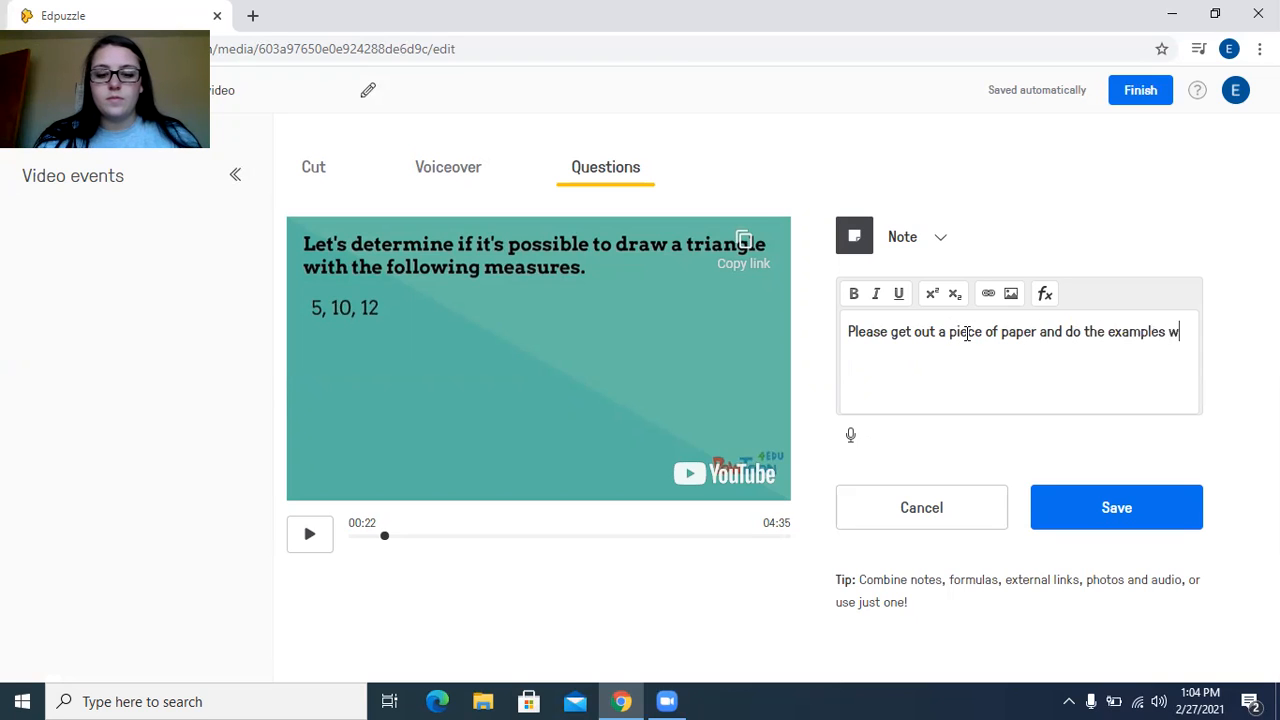
pyautogui.write('ith the video')
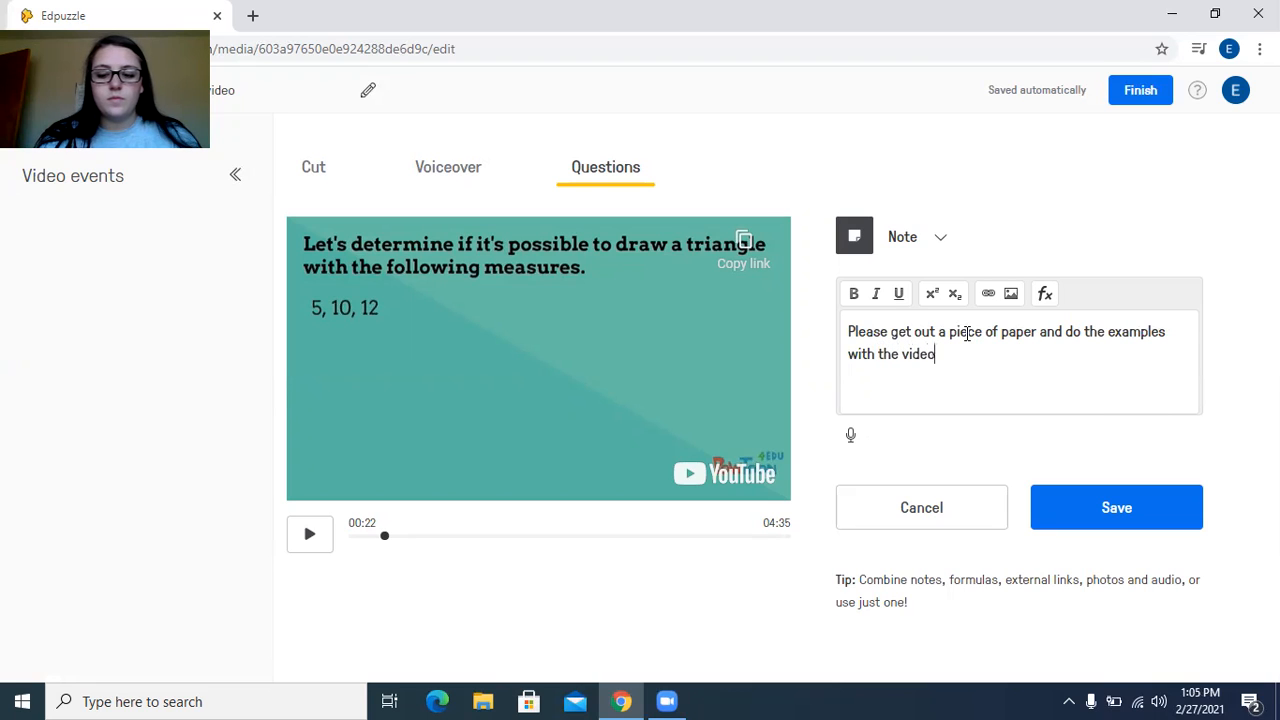
pyautogui.write('!')
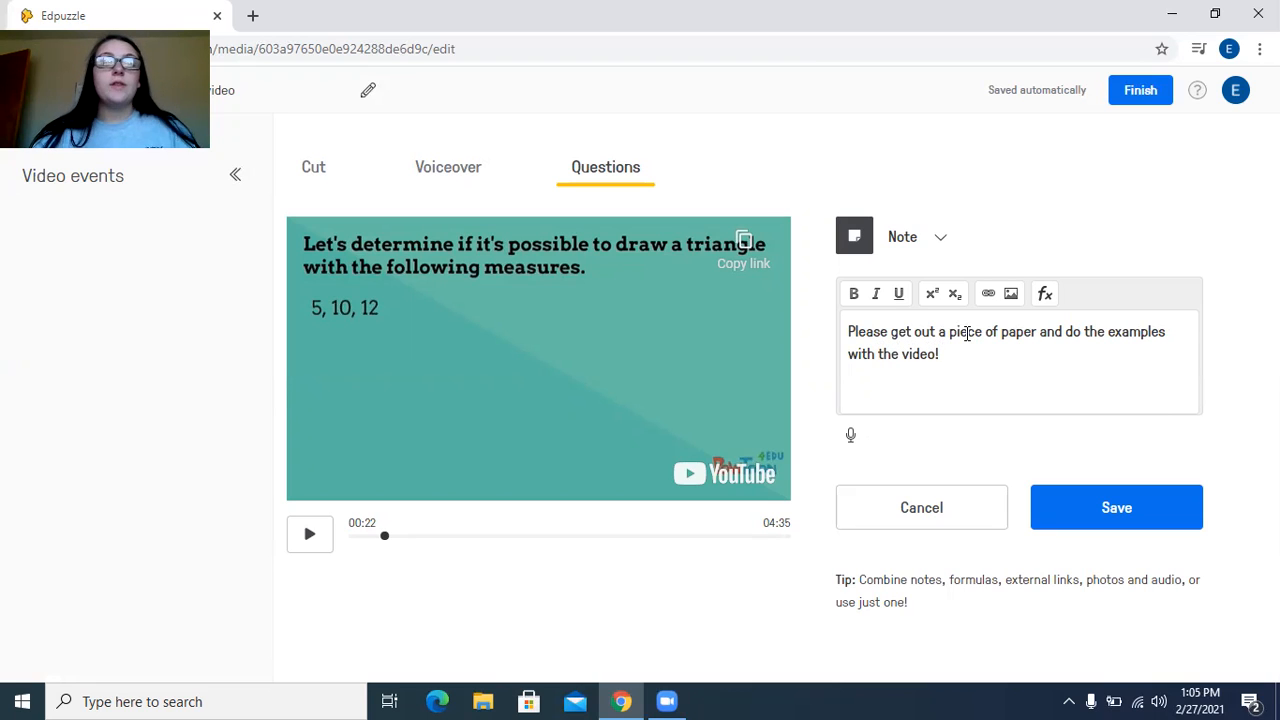
pyautogui.click(1115, 507)
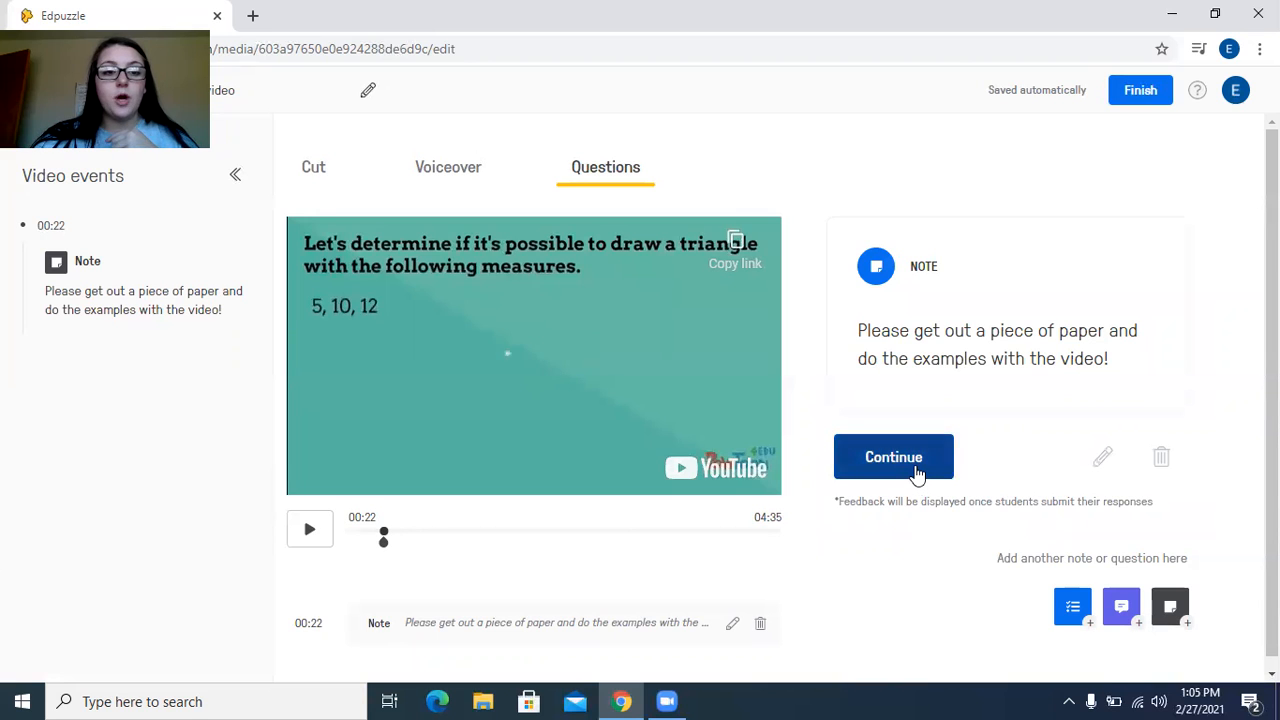
# Resume the video and insert a multiple-choice question at 00:50 asking "Does the last example create a triangle?"
pyautogui.click(916, 470)
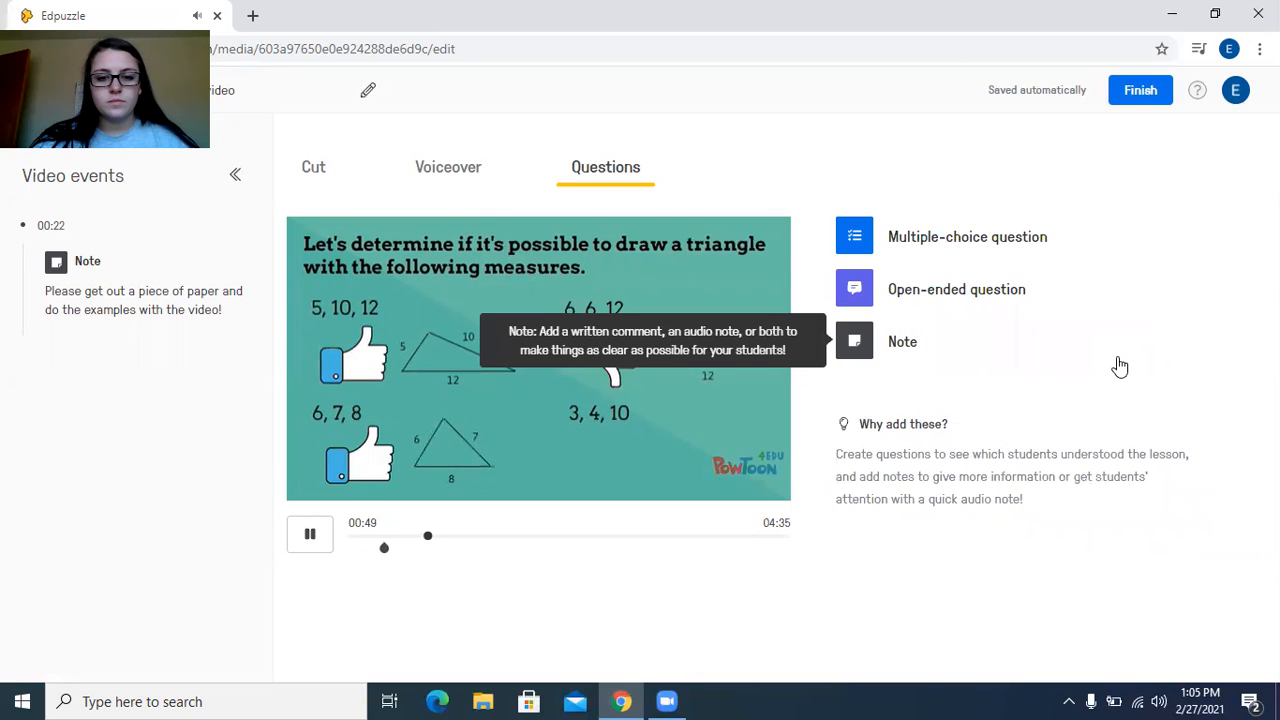
pyautogui.click(963, 244)
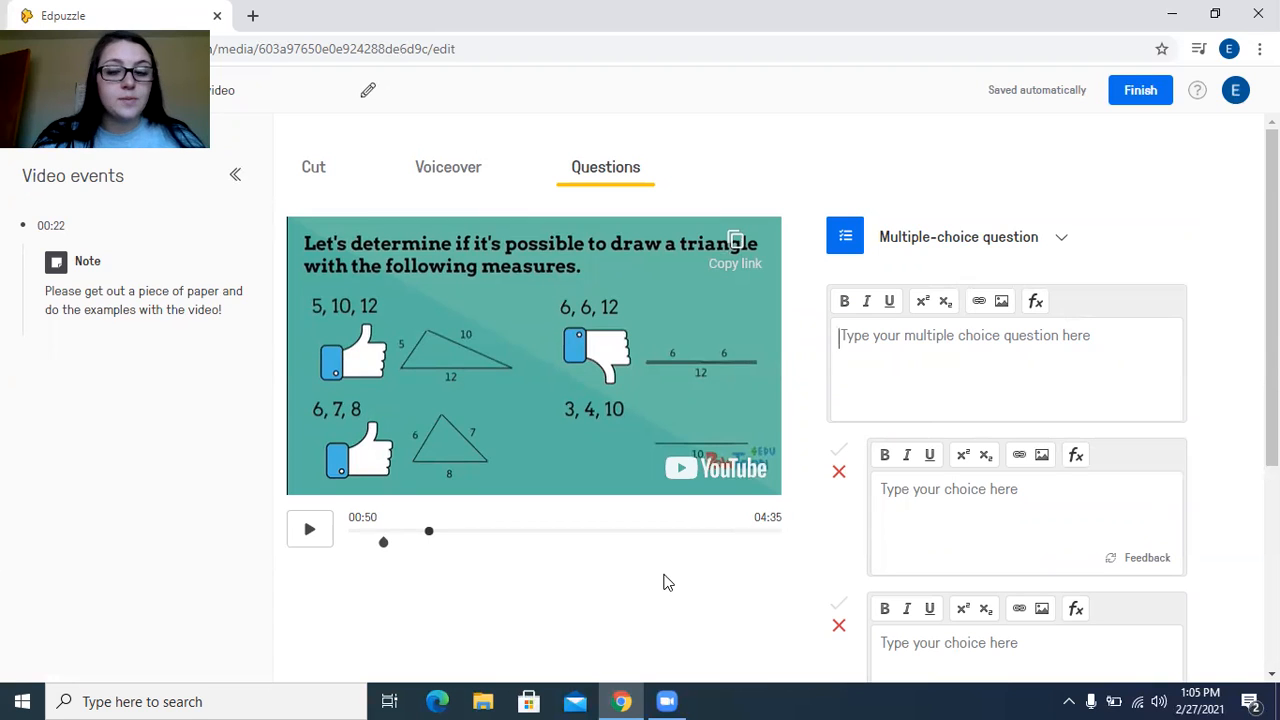
pyautogui.write('Does ')
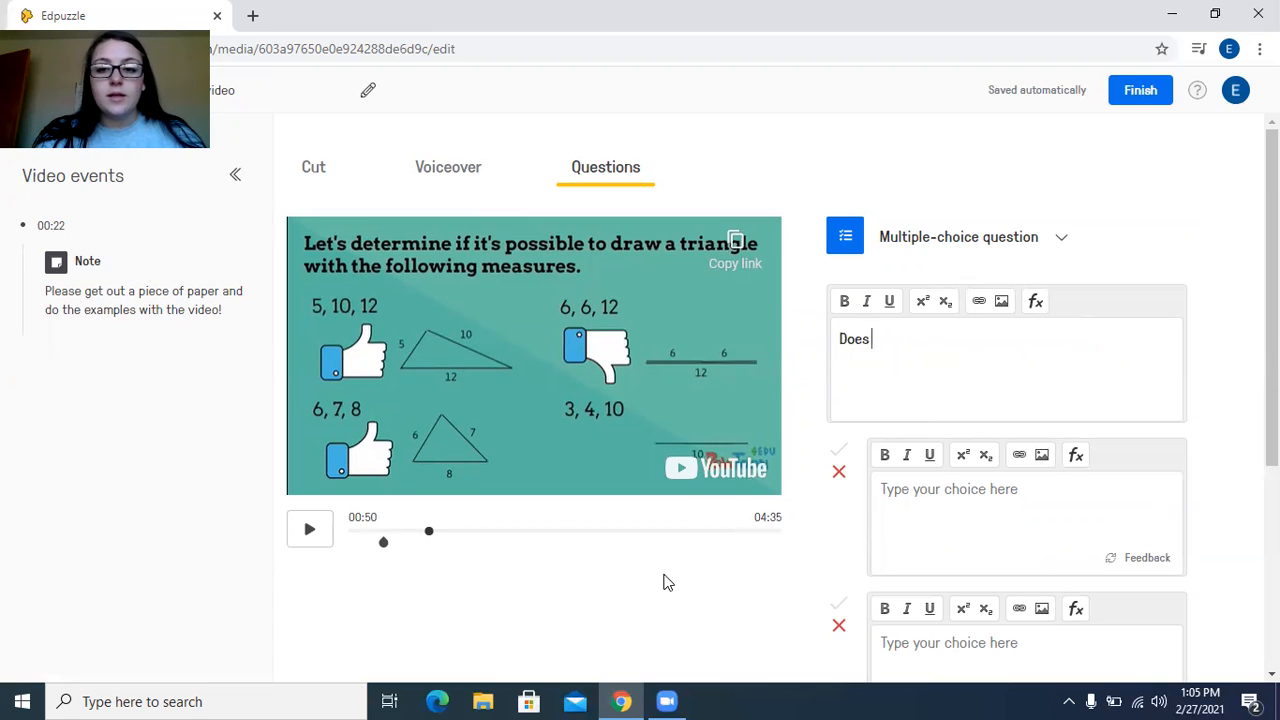
pyautogui.write('the last example create a traif')
pyautogui.press('BackSpace')
pyautogui.press('BackSpace')
pyautogui.write('iangle')
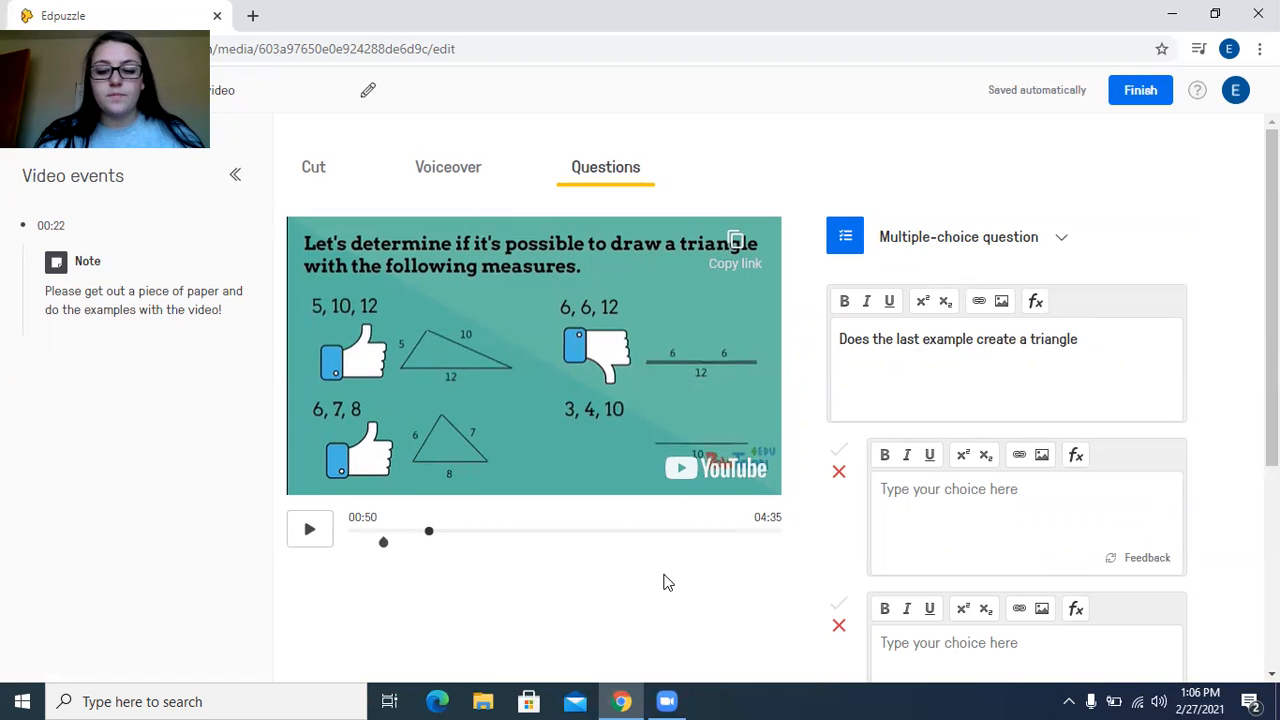
pyautogui.write('?')
# Enter "Yes" and "No" as the two answer choices of the multiple-choice question
pyautogui.click(1000, 525)
pyautogui.write('Yes')
pyautogui.scroll(-1, 1000, 525)
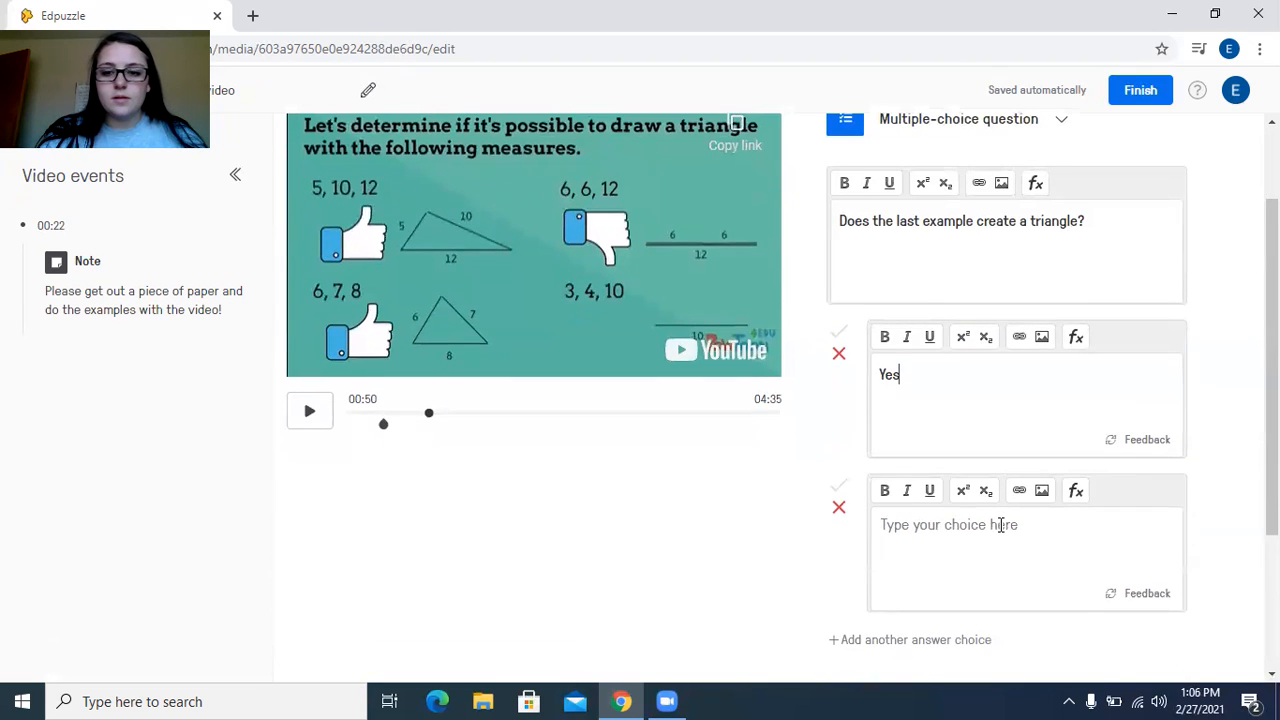
pyautogui.write('NO')
pyautogui.press('BackSpace')
pyautogui.write('o')
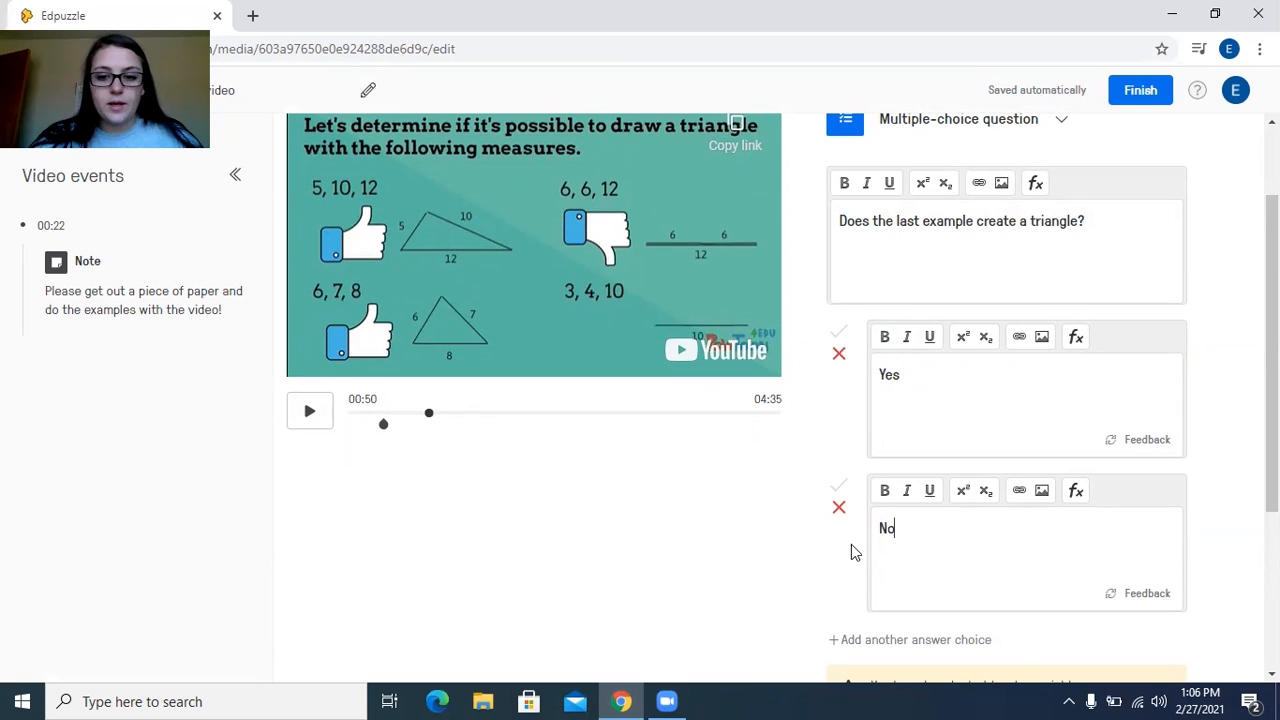
# Save the question with No marked as the correct answer and pause the resumed video at 00:54
pyautogui.click(840, 488)
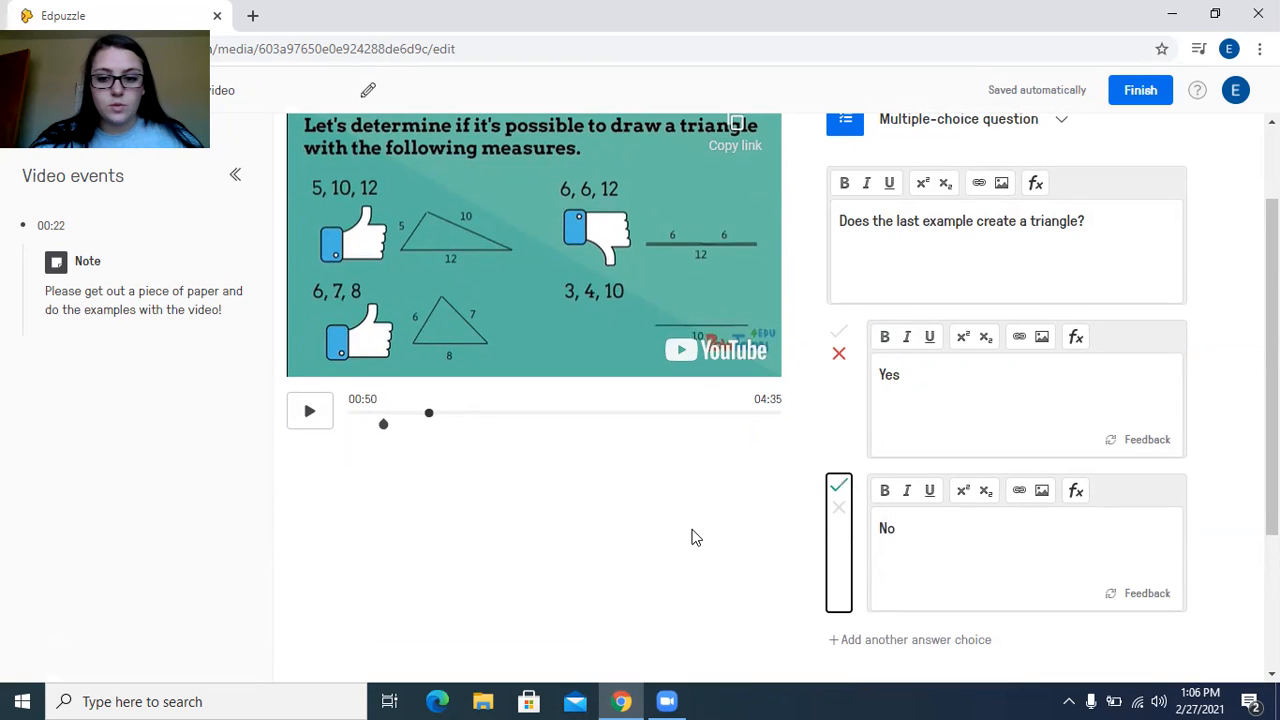
pyautogui.scroll(-1, 741, 498)
pyautogui.scroll(1, 741, 498)
pyautogui.scroll(1, 746, 537)
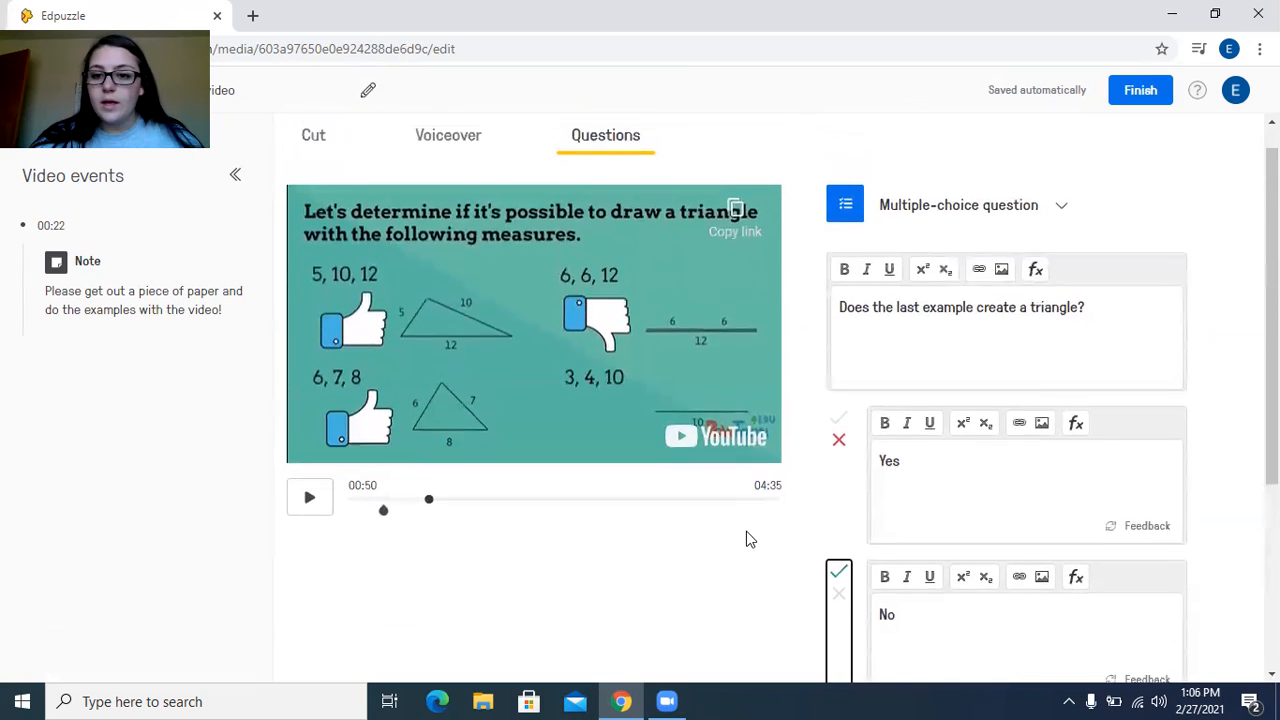
pyautogui.scroll(-3, 746, 537)
pyautogui.click(1130, 587)
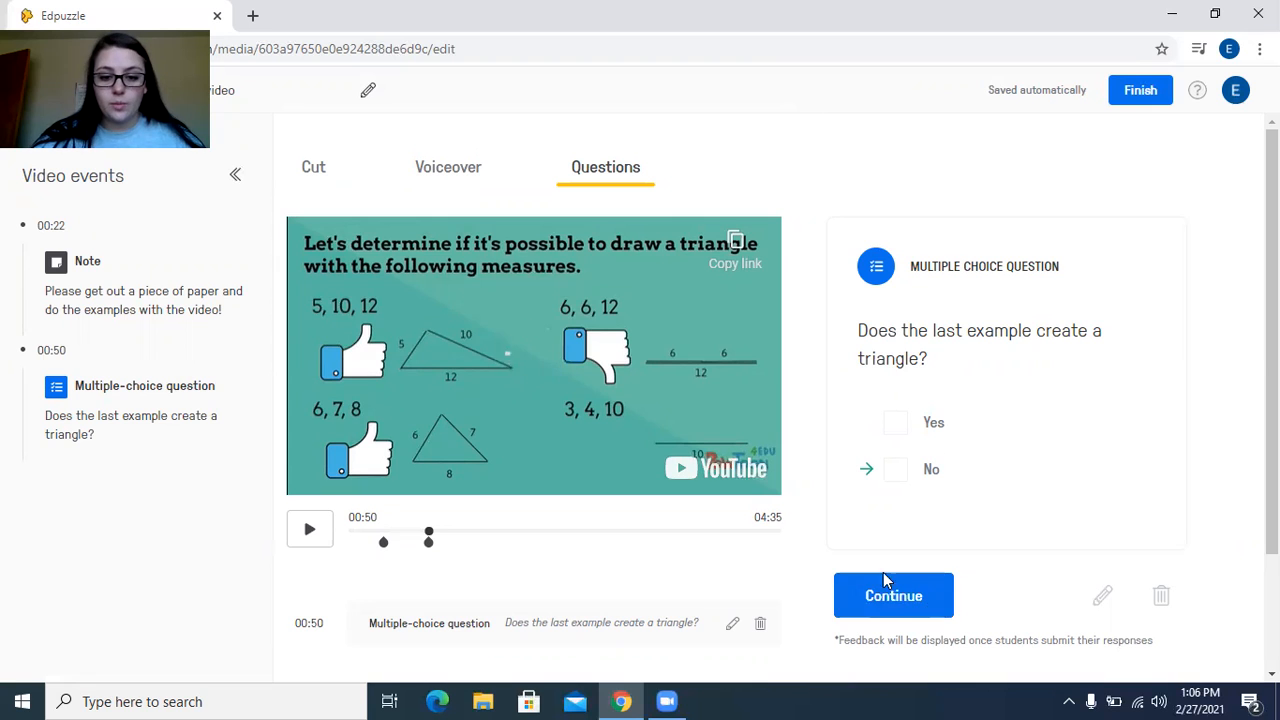
pyautogui.click(908, 603)
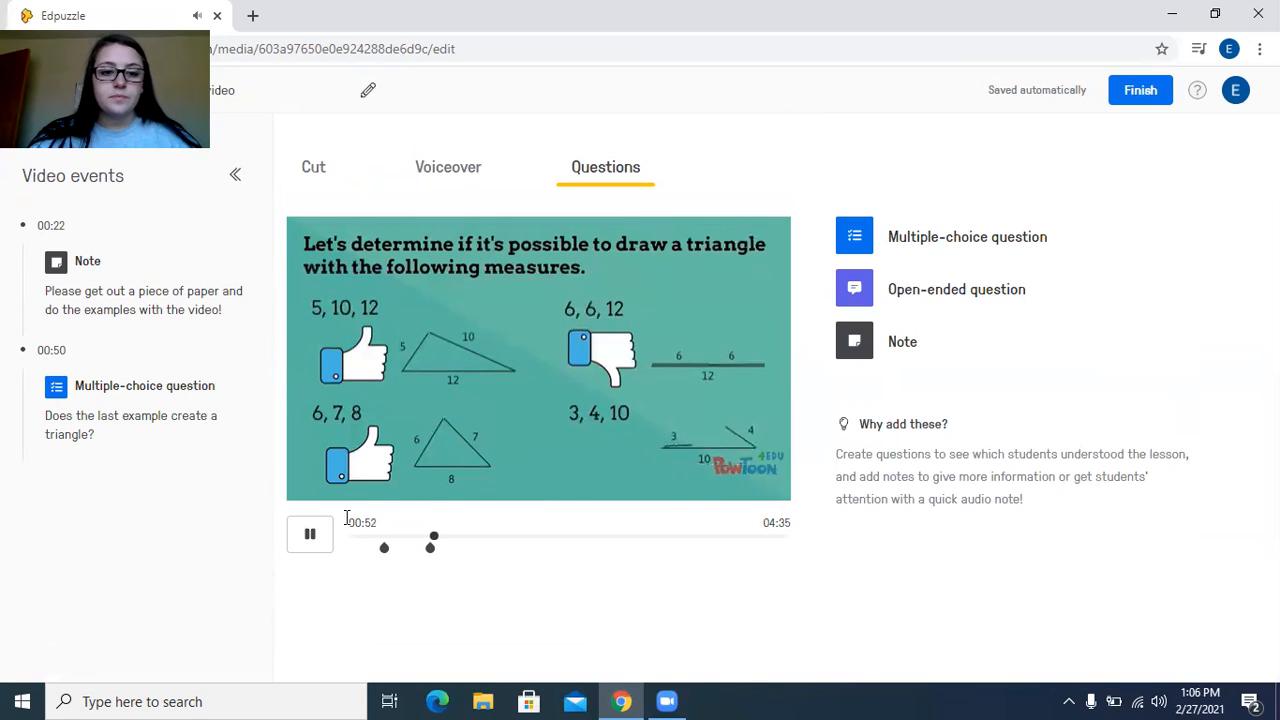
pyautogui.click(305, 536)
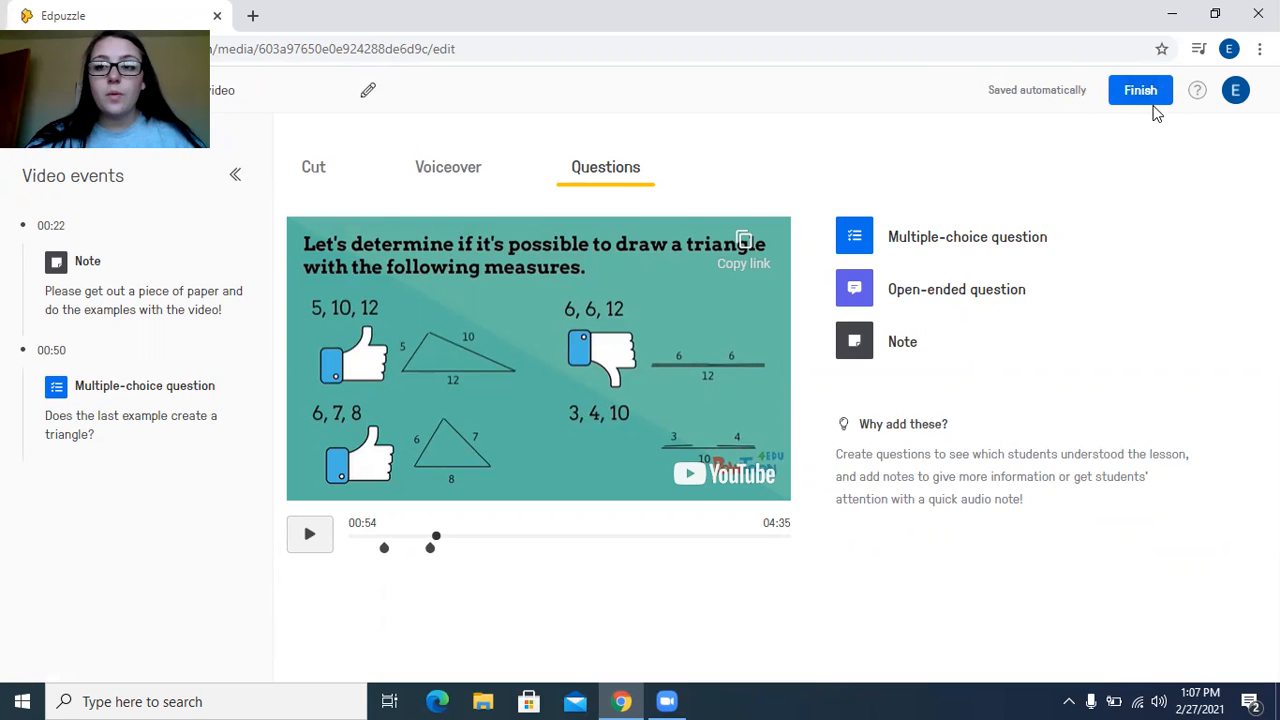
# Finish editing the lesson and look over its overview page, including the list of other video versions
pyautogui.click(1150, 100)
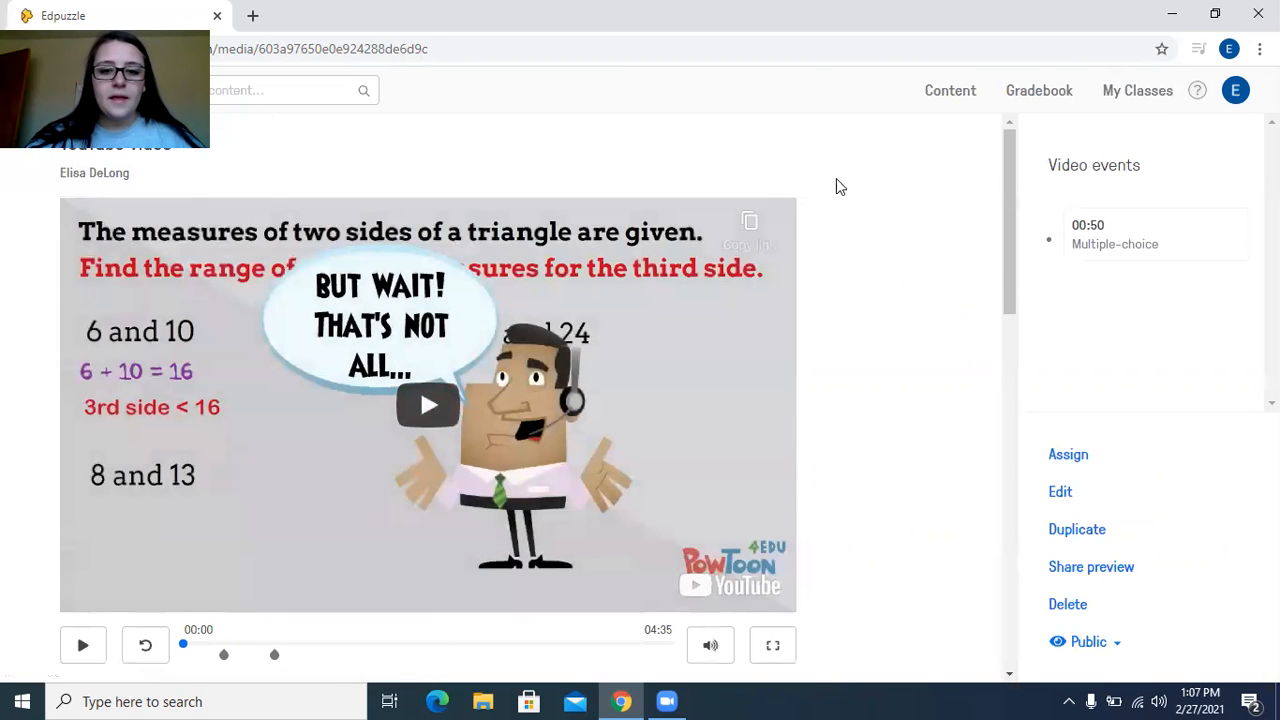
pyautogui.scroll(-2, 863, 329)
pyautogui.scroll(-3, 863, 329)
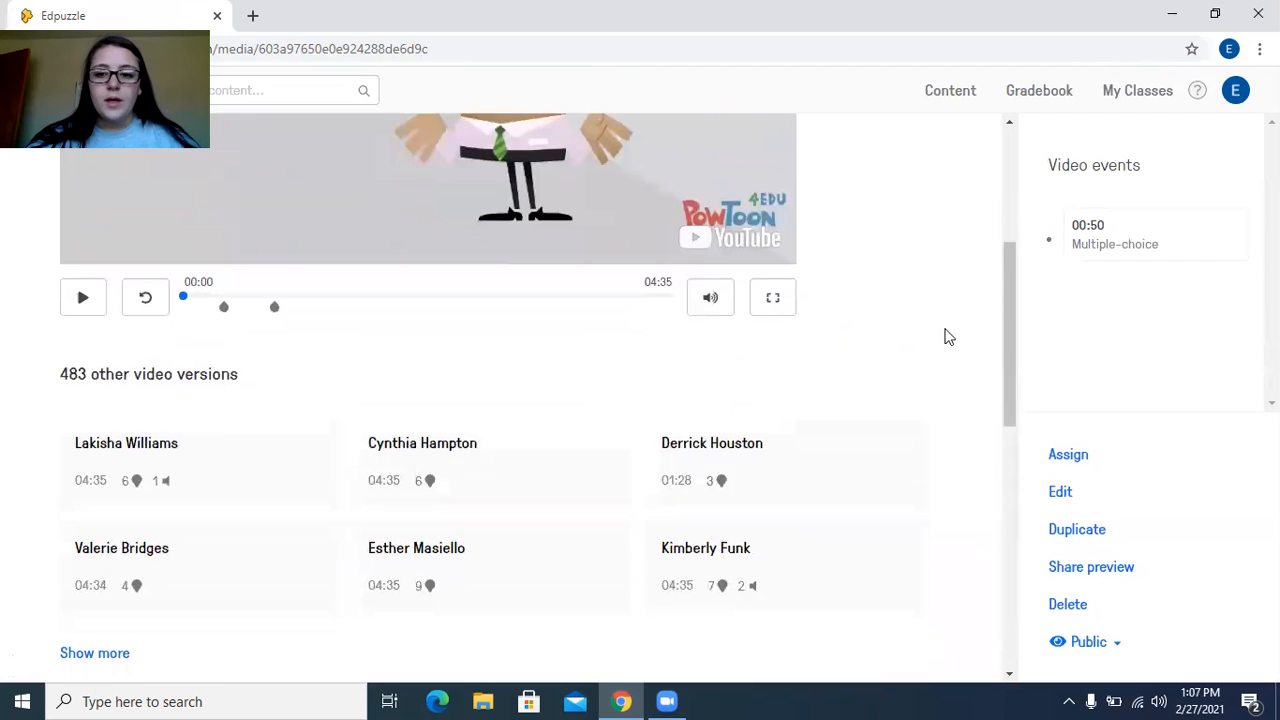
pyautogui.scroll(1, 905, 399)
pyautogui.scroll(3, 881, 398)
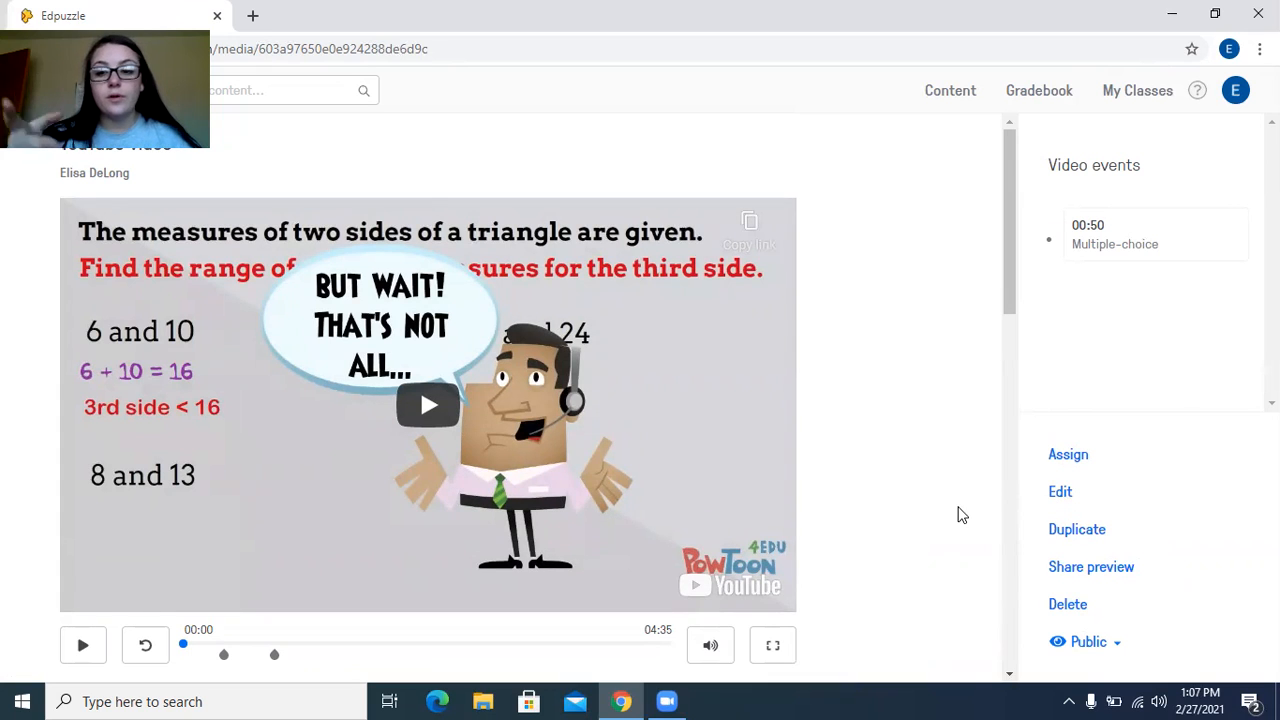
# Change the finished video lesson's visibility to Private
pyautogui.click(1126, 645)
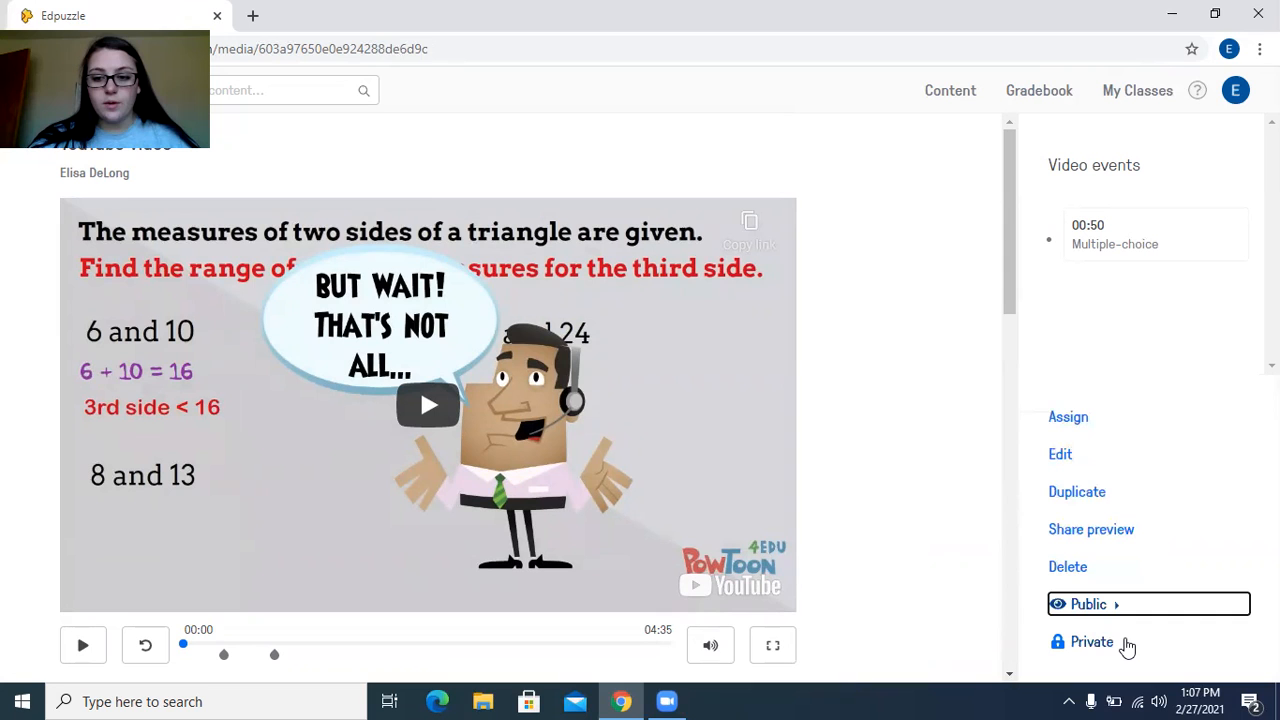
pyautogui.click(1122, 641)
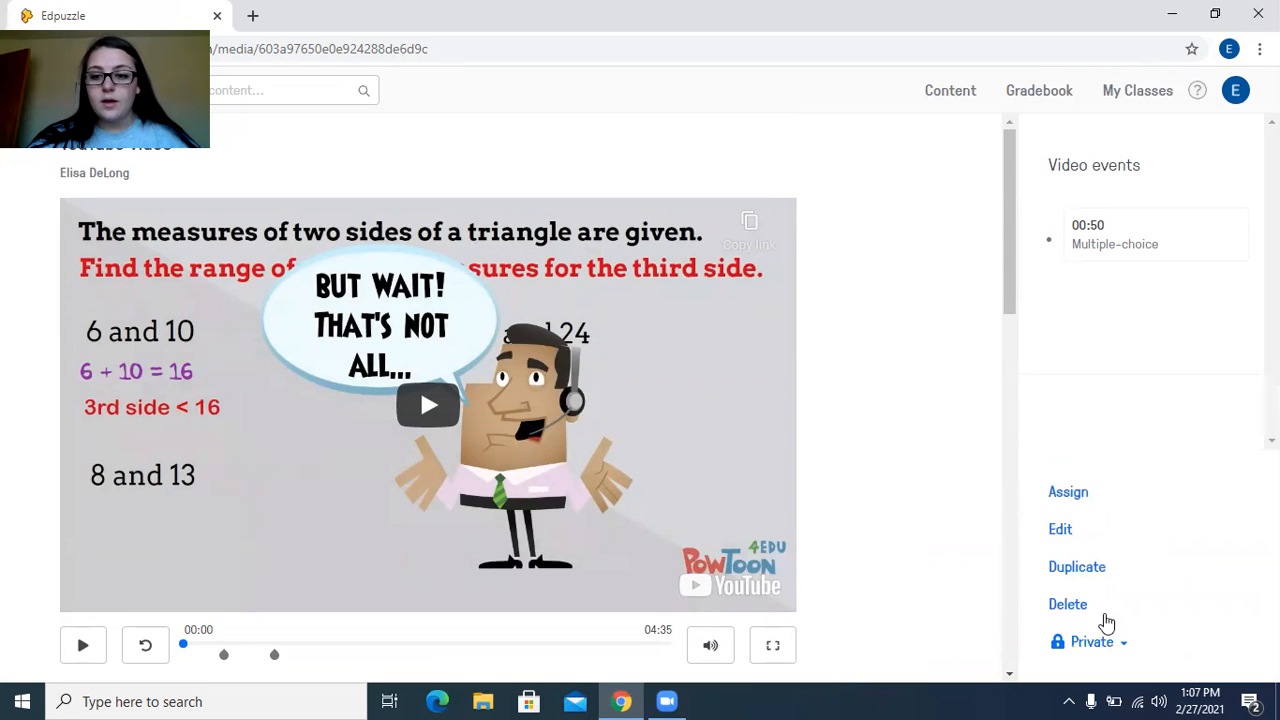
pyautogui.click(1100, 612)
pyautogui.click(479, 330)
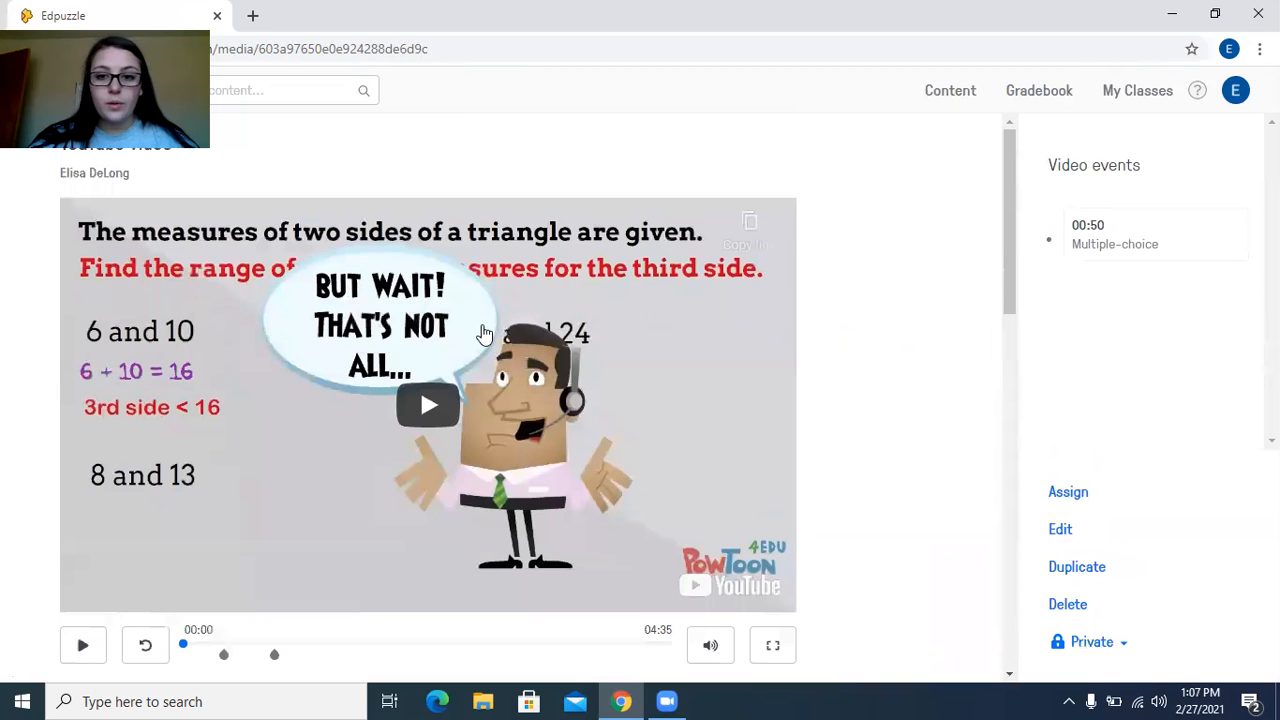
pyautogui.scroll(-1, 700, 343)
pyautogui.scroll(1, 986, 177)
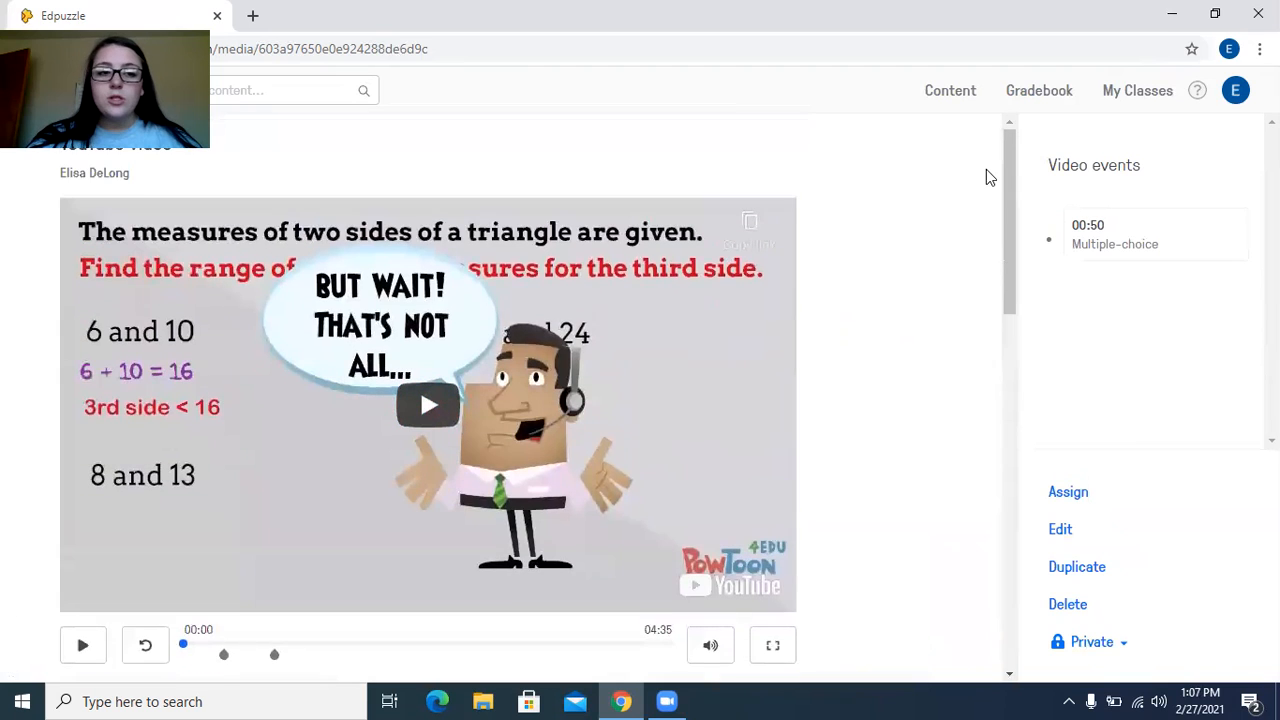
# Open the My Content library and look over the saved videos
pyautogui.click(950, 91)
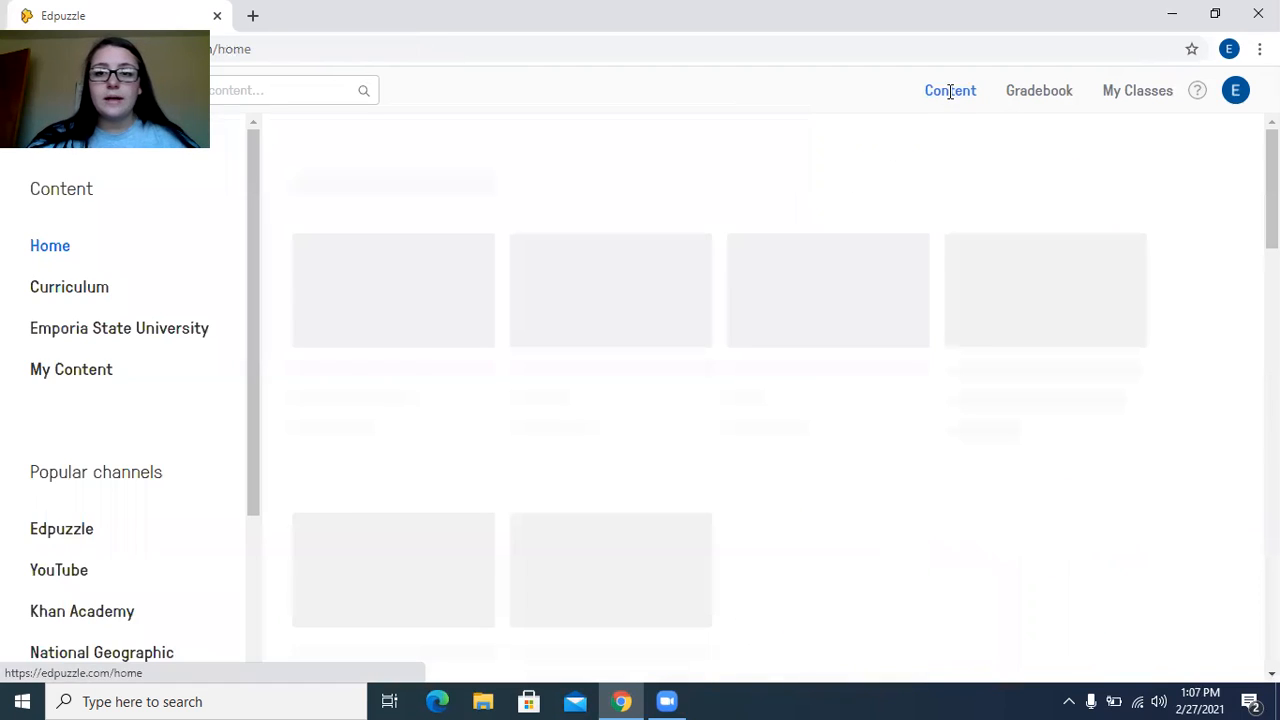
pyautogui.click(64, 370)
pyautogui.scroll(-1, 523, 422)
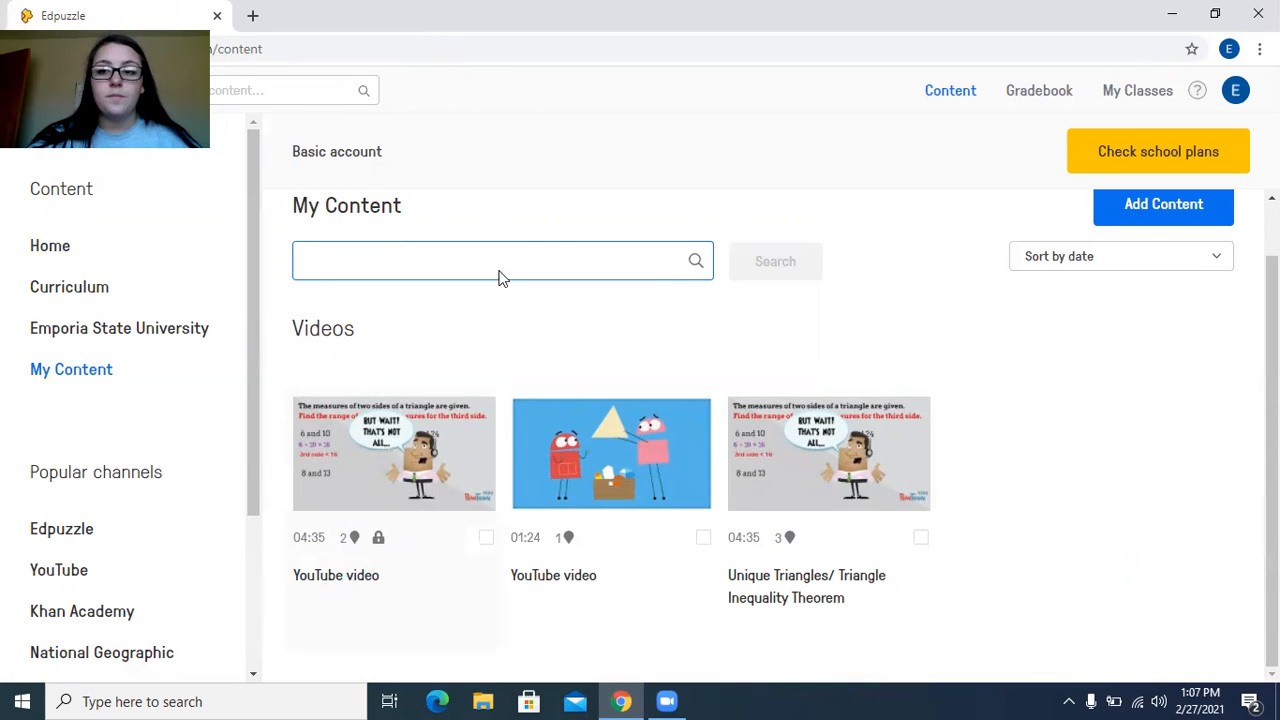
pyautogui.scroll(1, 565, 440)
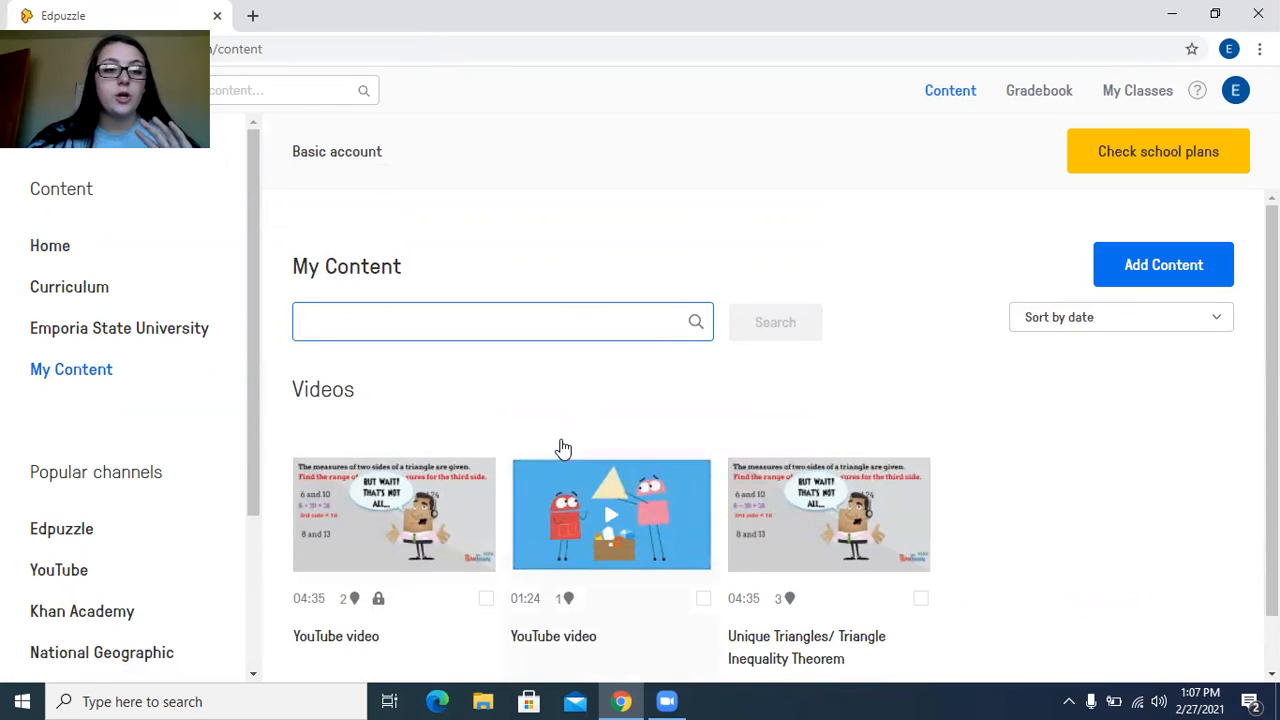